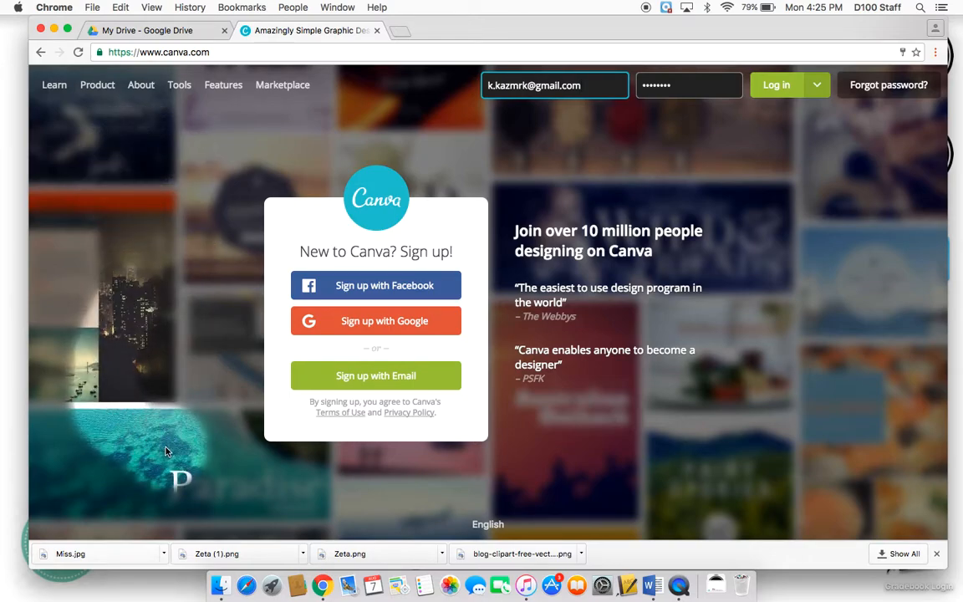
# - Log in to Canva with the account credentials already filled in
pyautogui.click(498, 523)
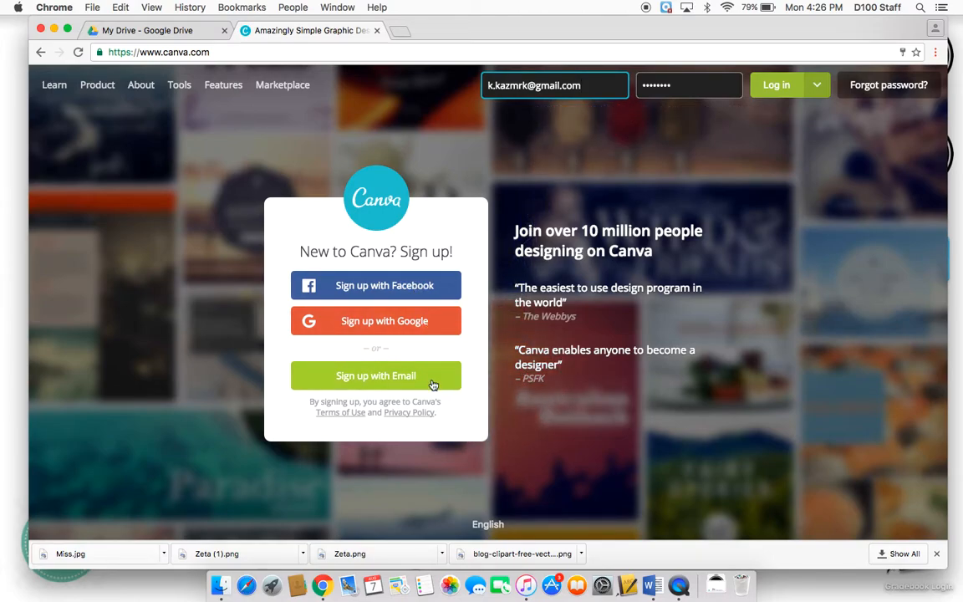
pyautogui.click(782, 95)
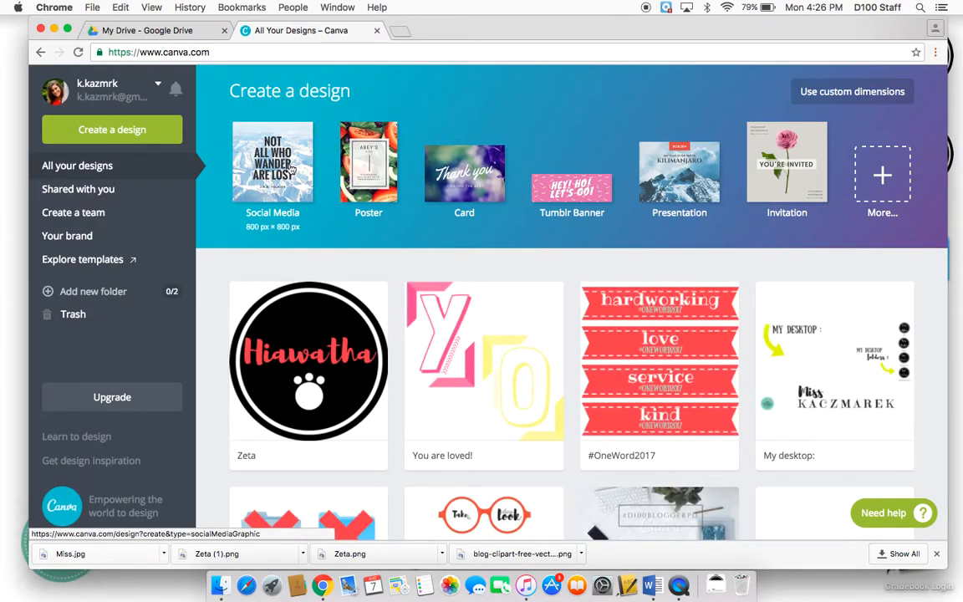
# - Start a new design, browse the design types, and create a Social Media design of 800 px × 800 px
pyautogui.click(144, 132)
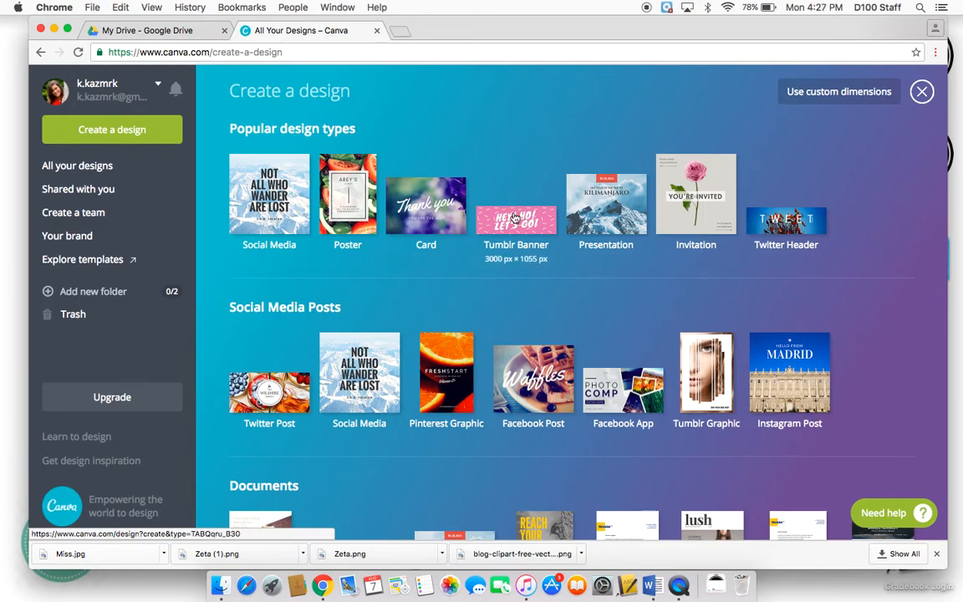
pyautogui.scroll(-5, 597, 216)
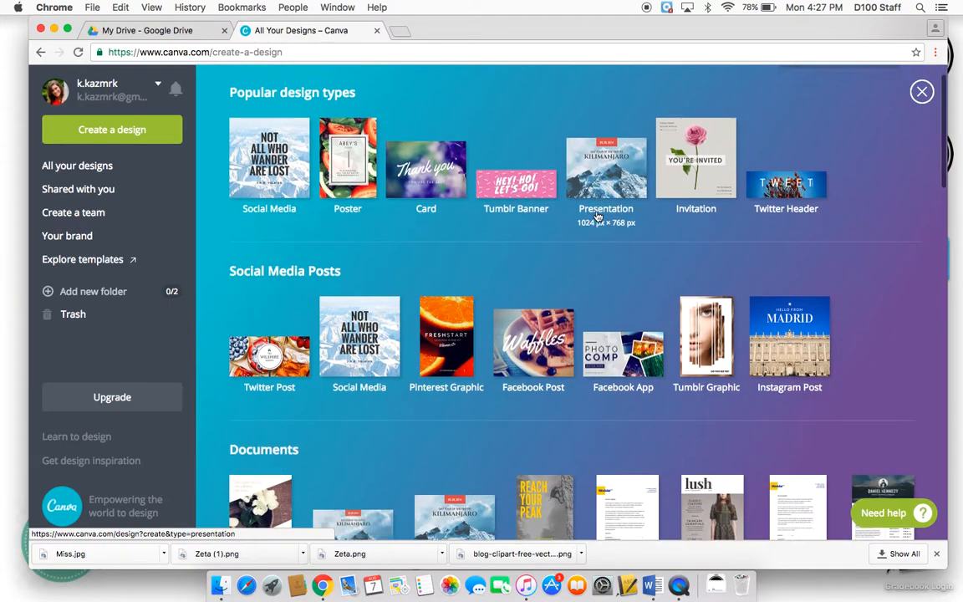
pyautogui.scroll(-7, 597, 216)
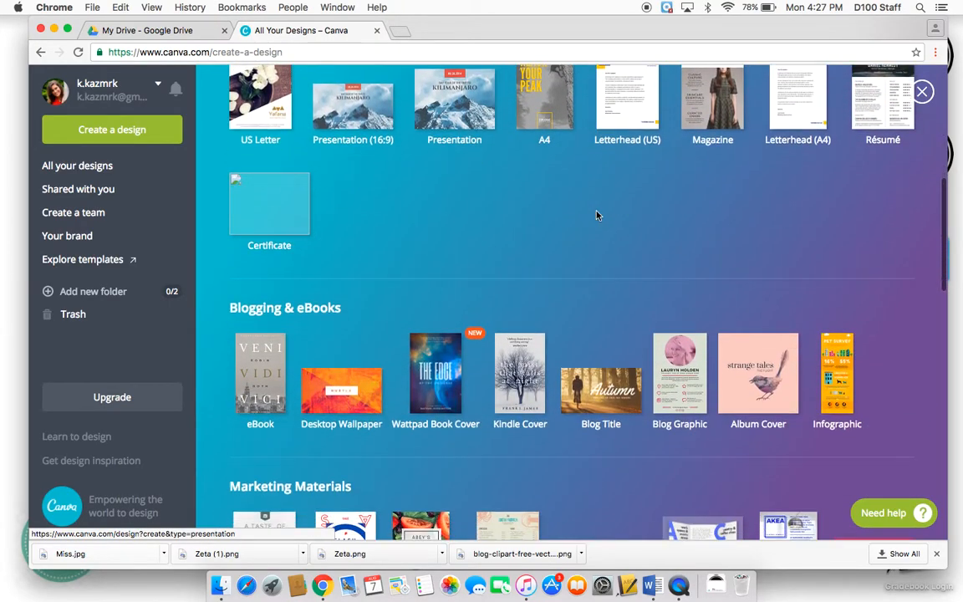
pyautogui.scroll(-5, 597, 217)
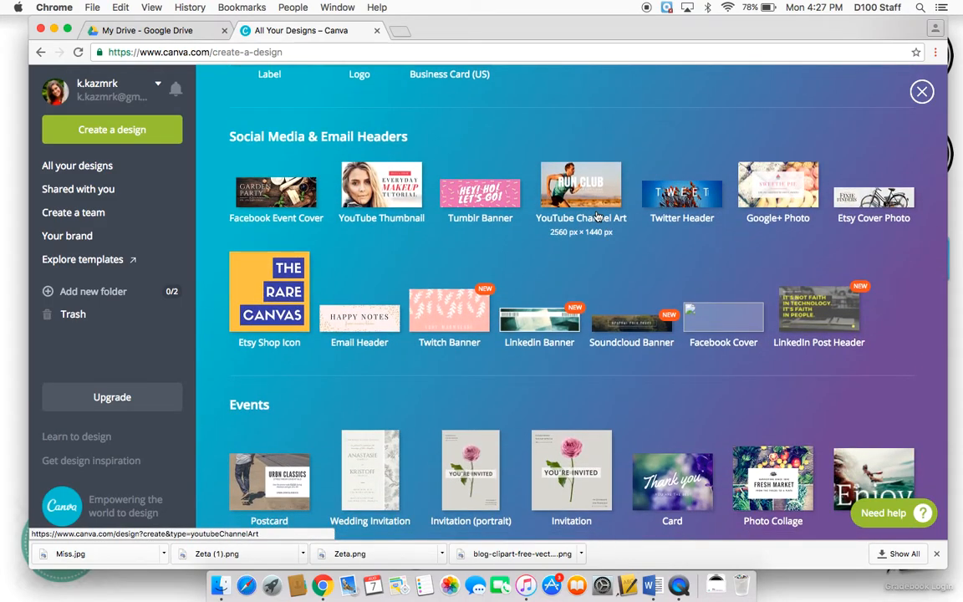
pyautogui.scroll(-5, 597, 216)
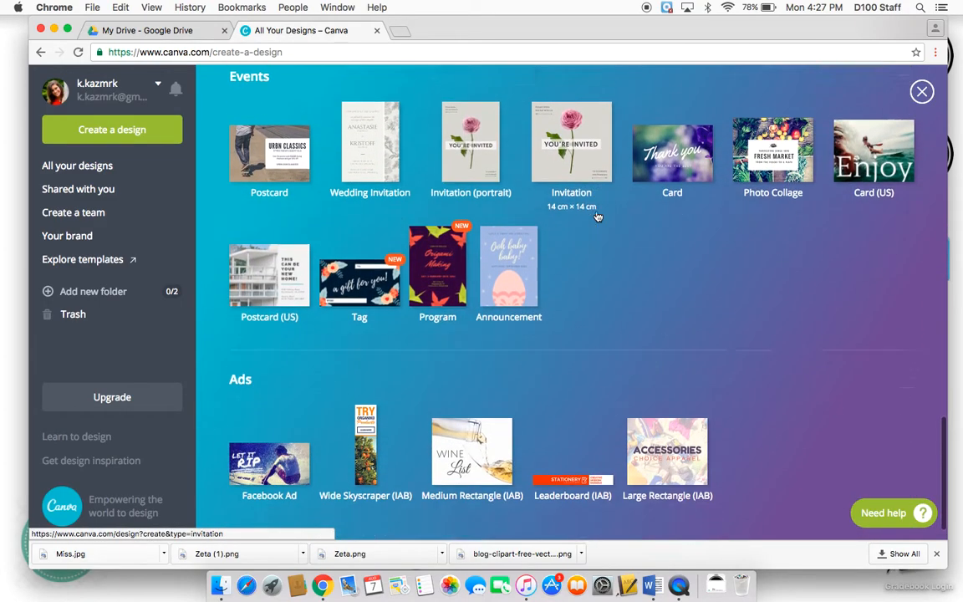
pyautogui.scroll(15, 597, 216)
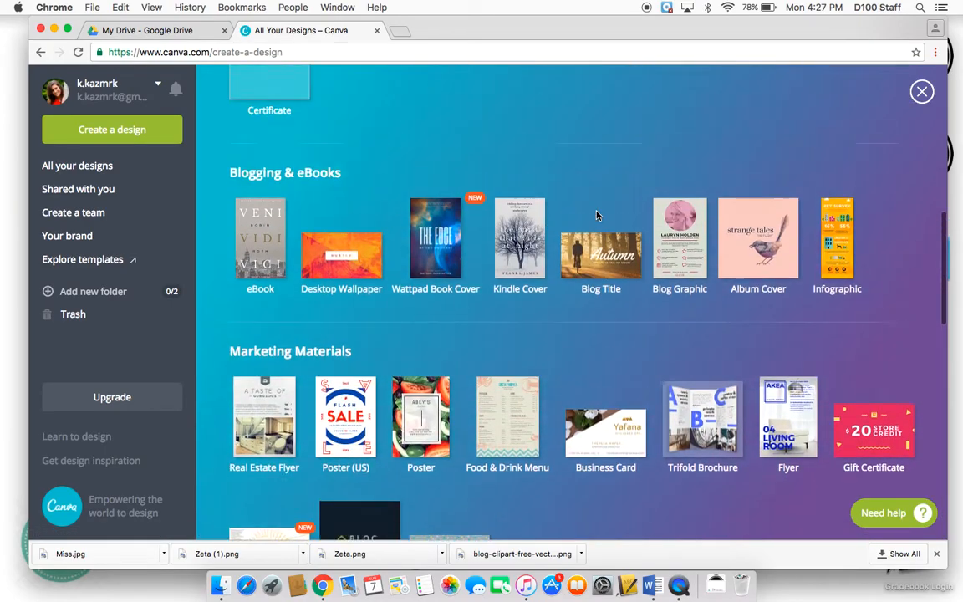
pyautogui.scroll(8, 596, 216)
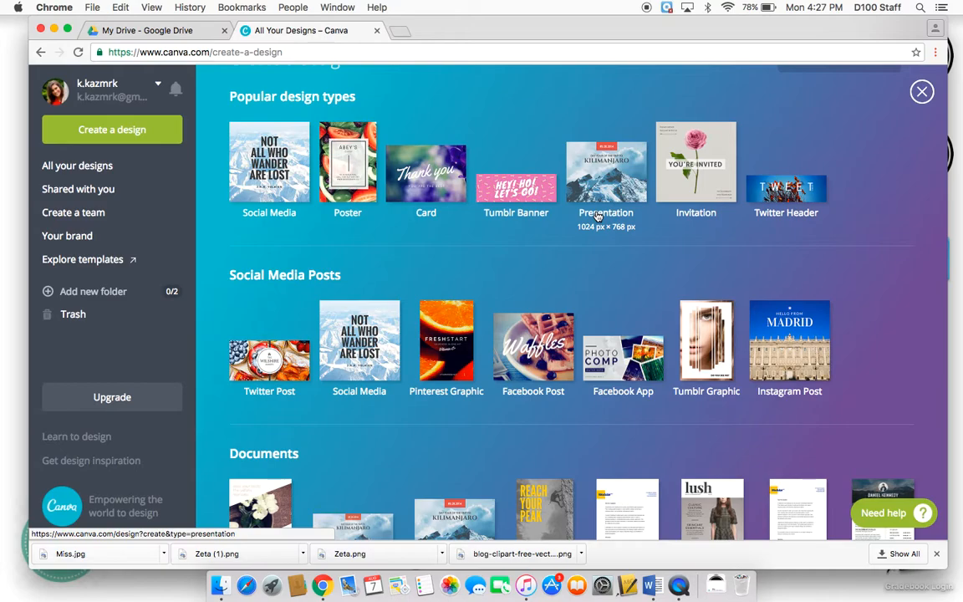
pyautogui.click(282, 184)
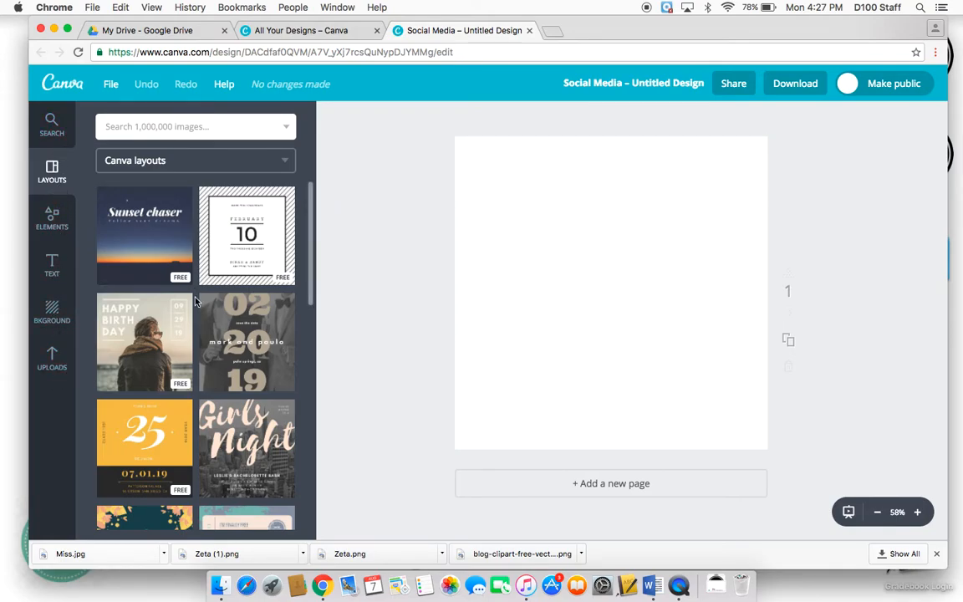
# - Browse the Canva layout templates for the social media design
pyautogui.scroll(-4, 176, 267)
pyautogui.scroll(-7, 195, 301)
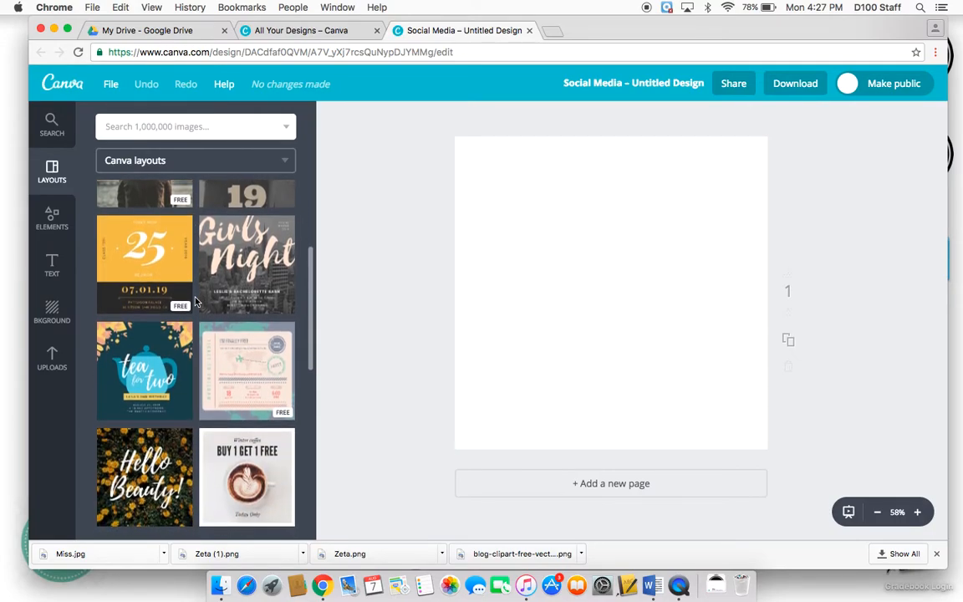
pyautogui.scroll(-1, 195, 302)
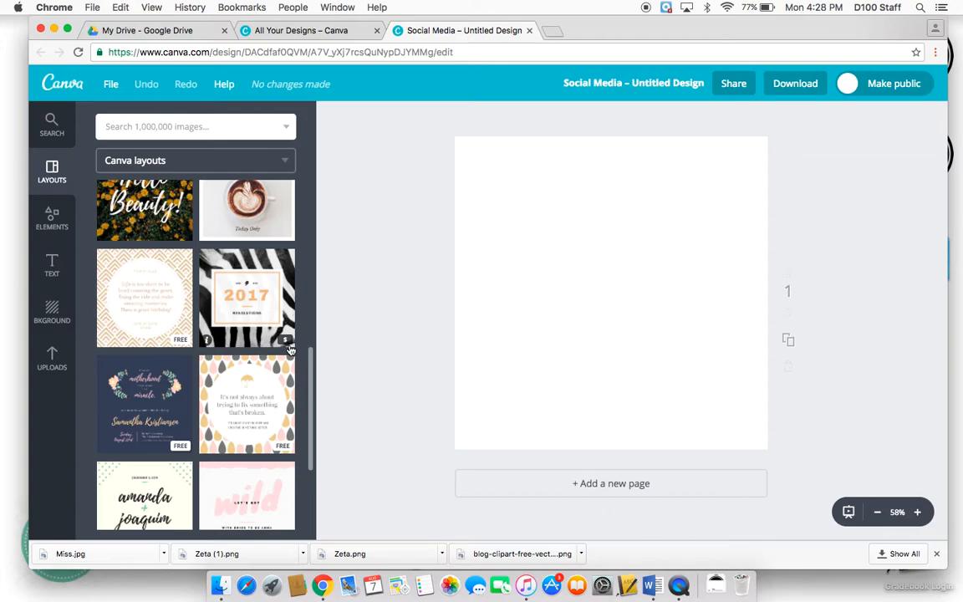
pyautogui.scroll(-5, 290, 349)
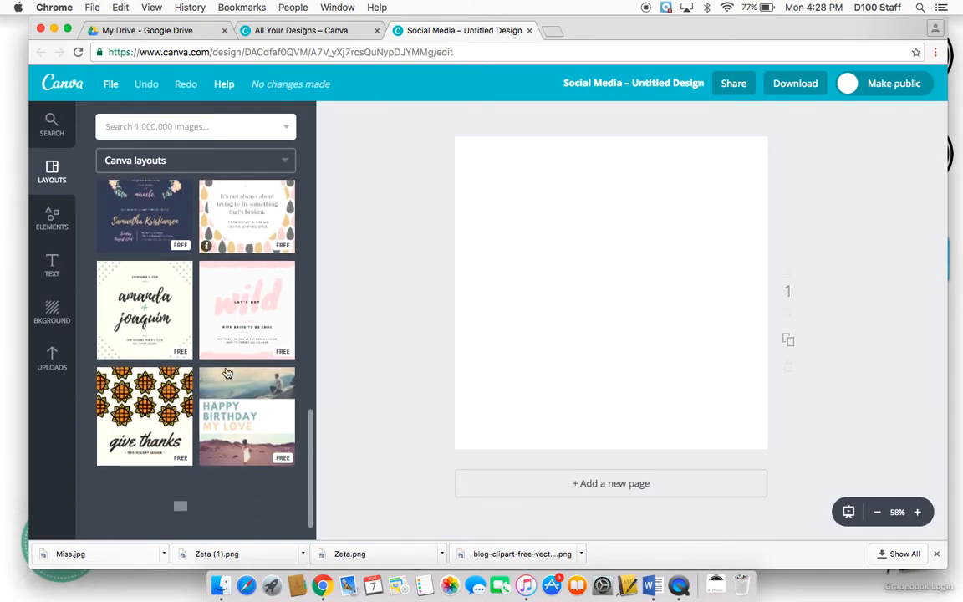
pyautogui.scroll(-10, 226, 373)
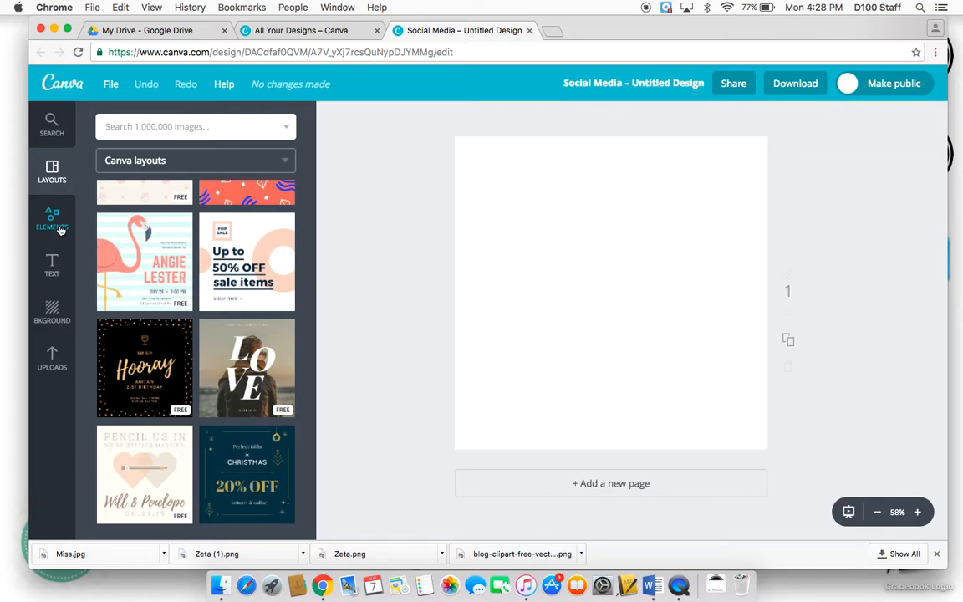
# - Open the design elements and browse the Free Photos collection
pyautogui.click(60, 230)
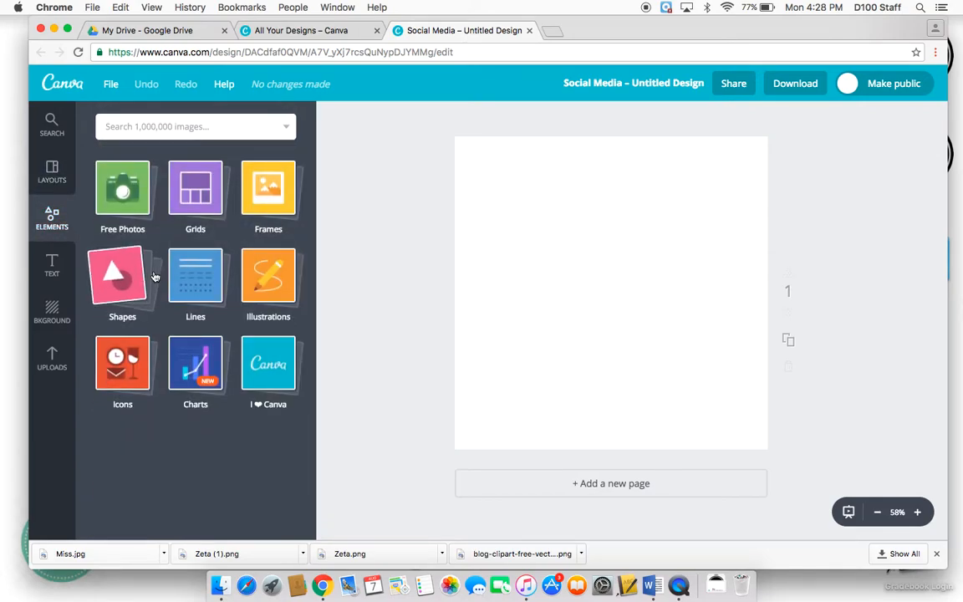
pyautogui.click(128, 196)
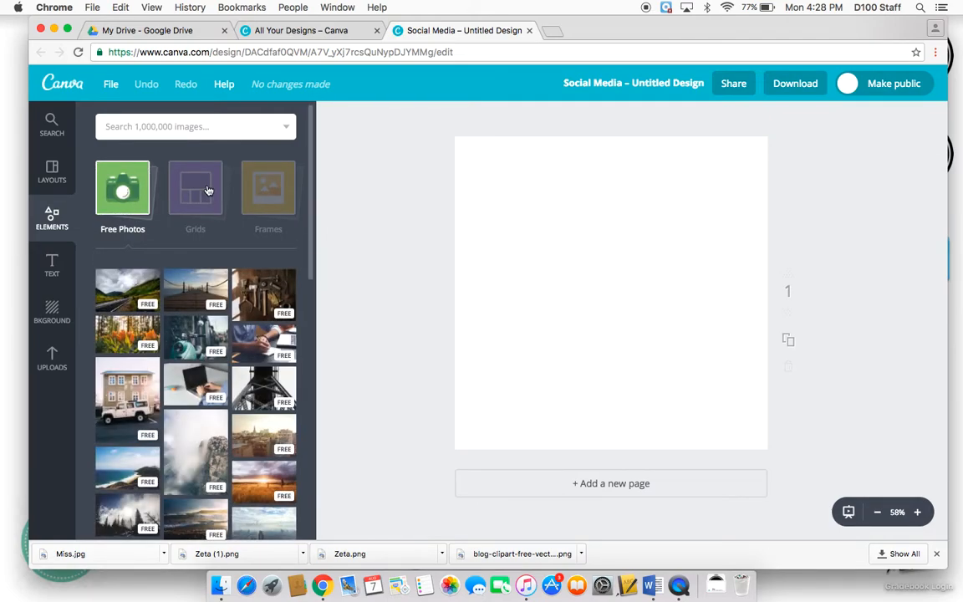
pyautogui.scroll(-3, 215, 322)
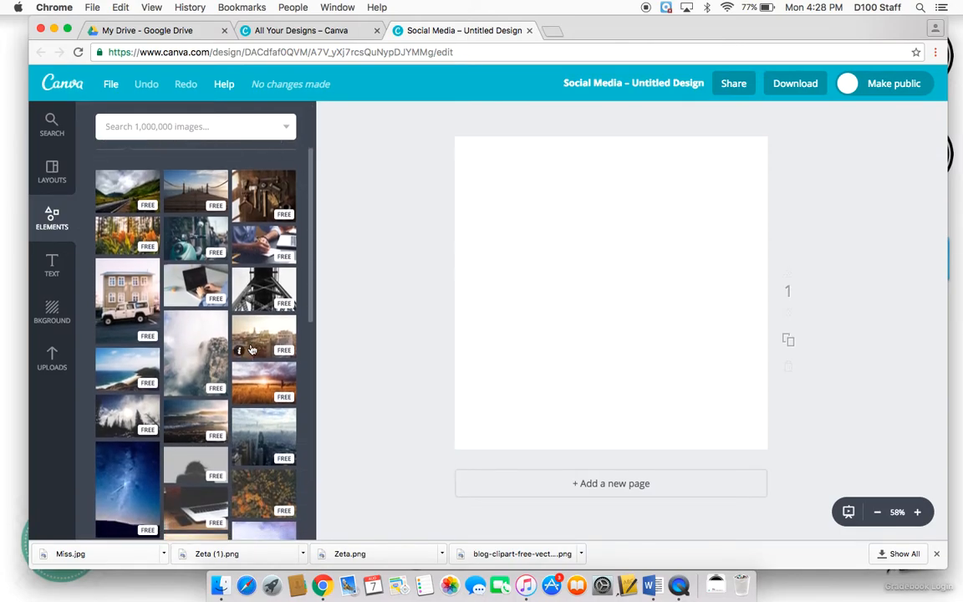
pyautogui.scroll(-1, 251, 350)
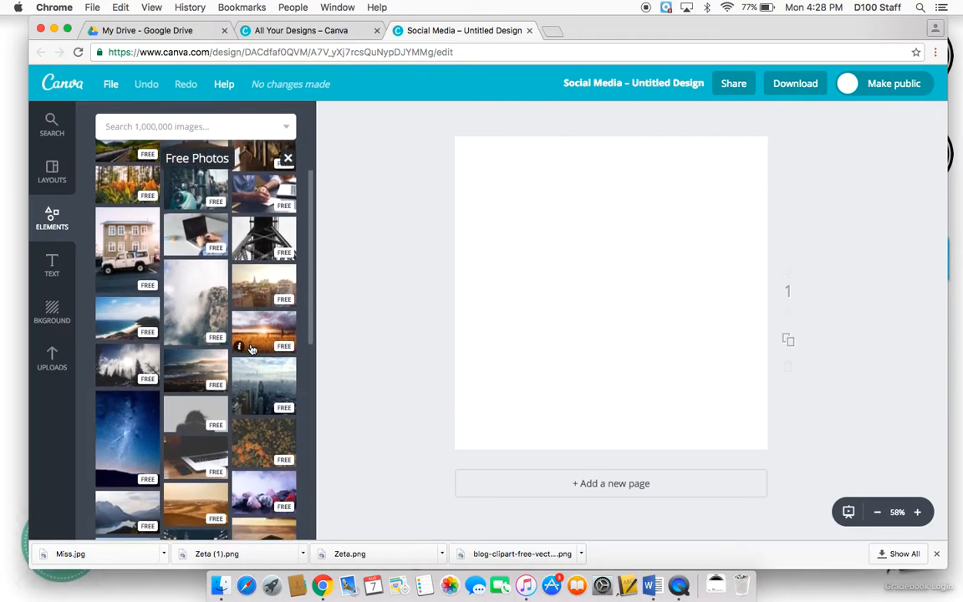
pyautogui.scroll(-3, 251, 349)
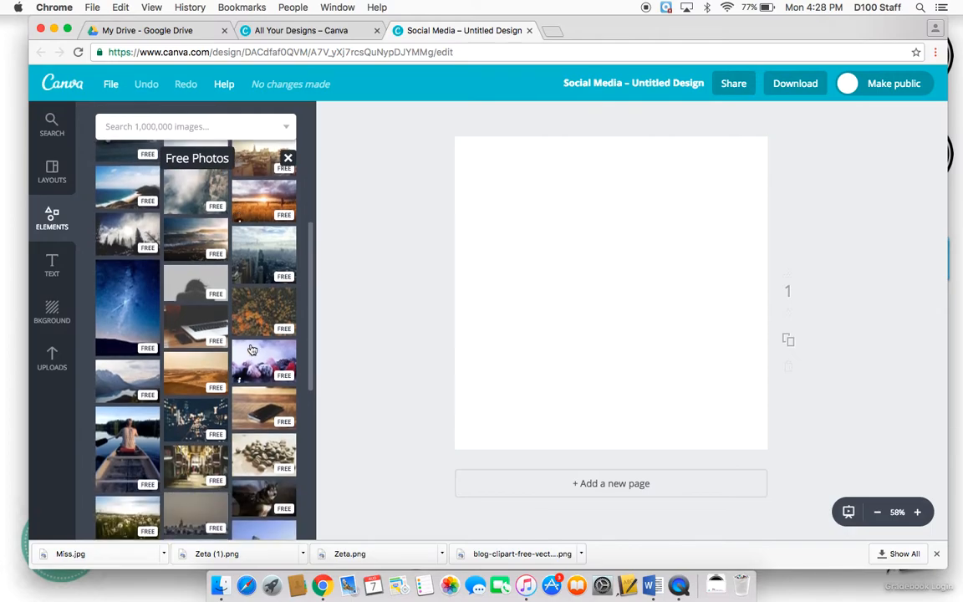
pyautogui.scroll(5, 252, 349)
pyautogui.scroll(1, 252, 349)
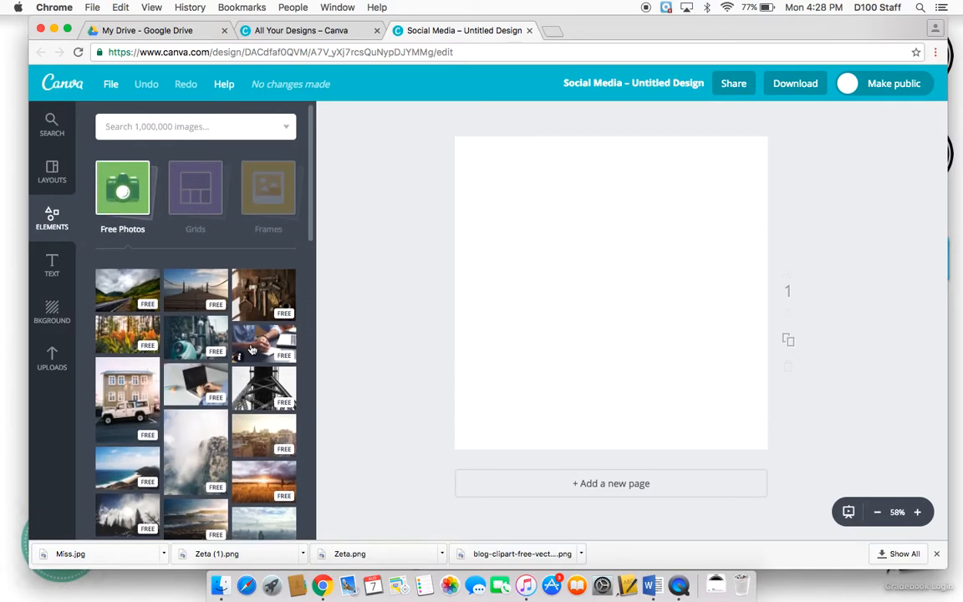
# - Browse the Grids and Frames element collections
pyautogui.click(217, 192)
pyautogui.click(216, 192)
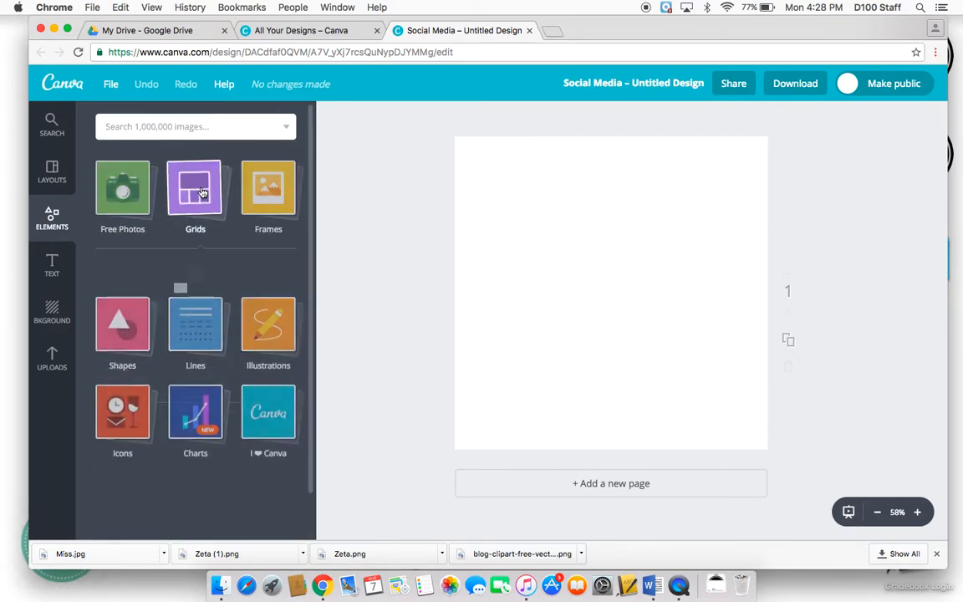
pyautogui.scroll(-5, 237, 339)
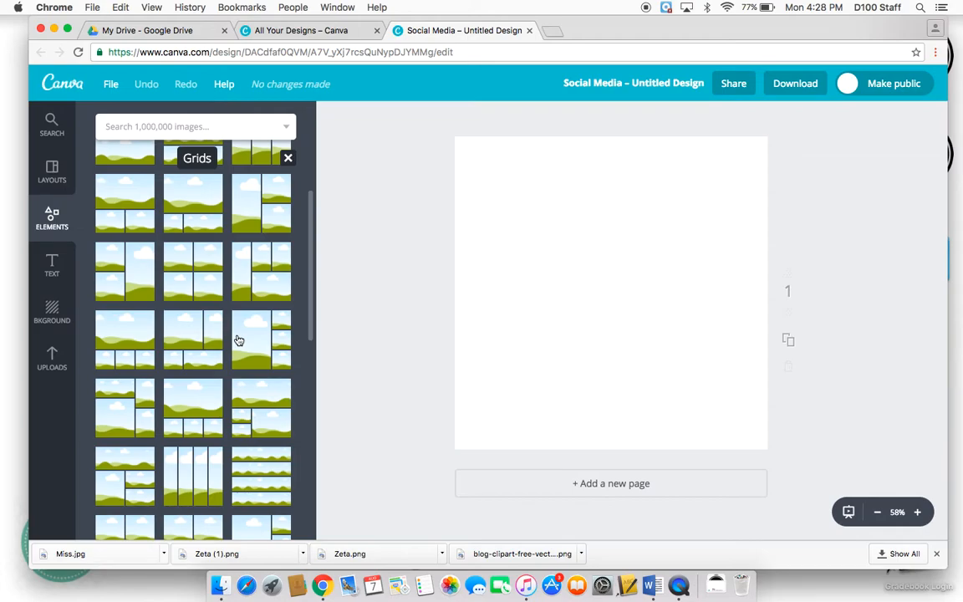
pyautogui.scroll(5, 238, 340)
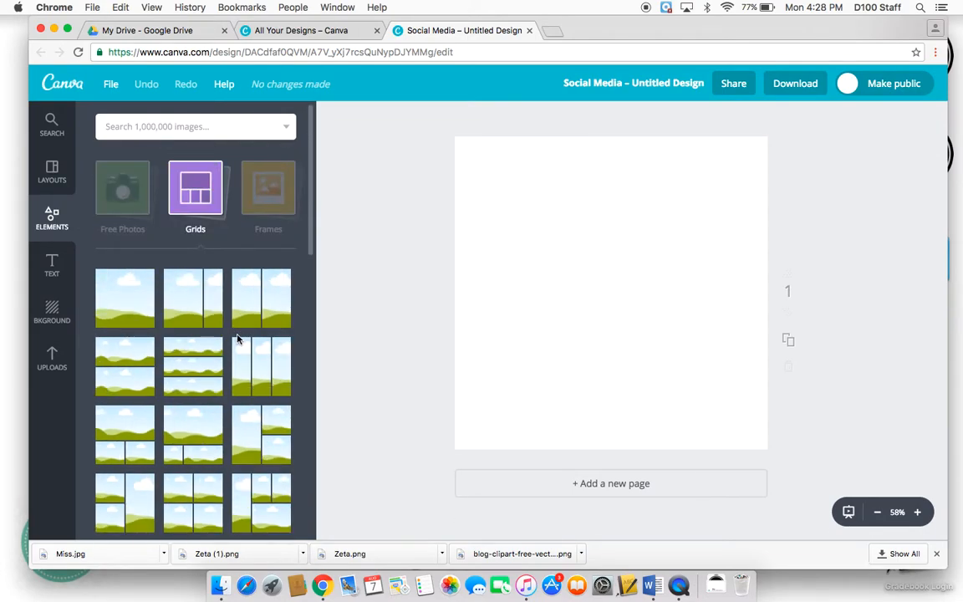
pyautogui.click(279, 190)
pyautogui.click(278, 191)
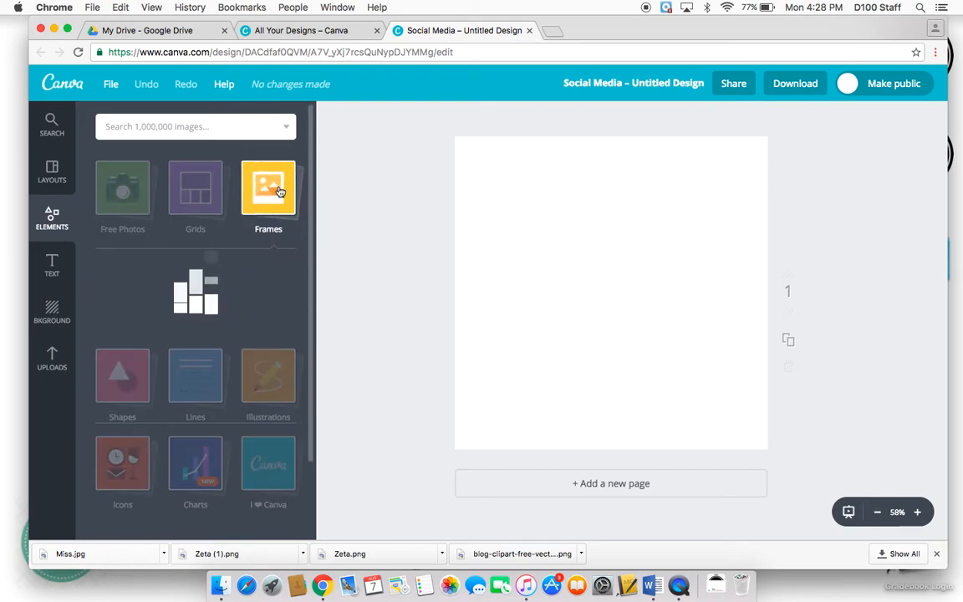
pyautogui.scroll(-2, 280, 192)
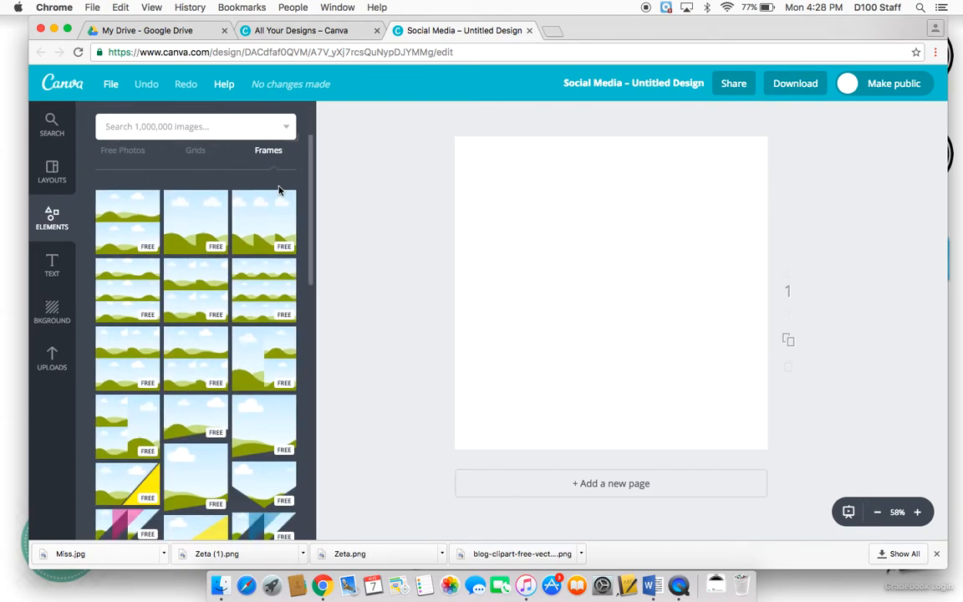
pyautogui.click(281, 166)
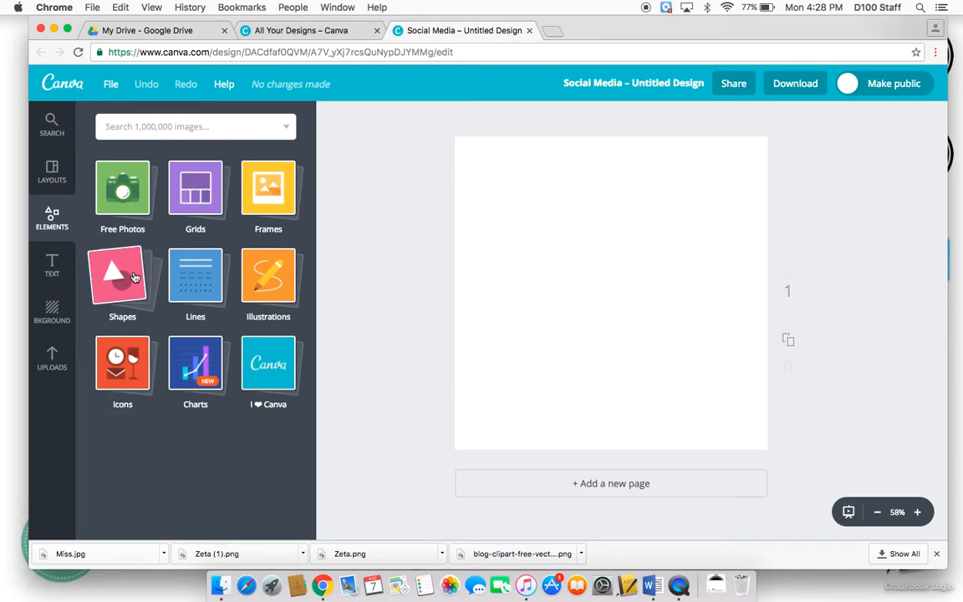
# - Browse the Shapes element collection
pyautogui.click(122, 276)
pyautogui.scroll(-5, 243, 383)
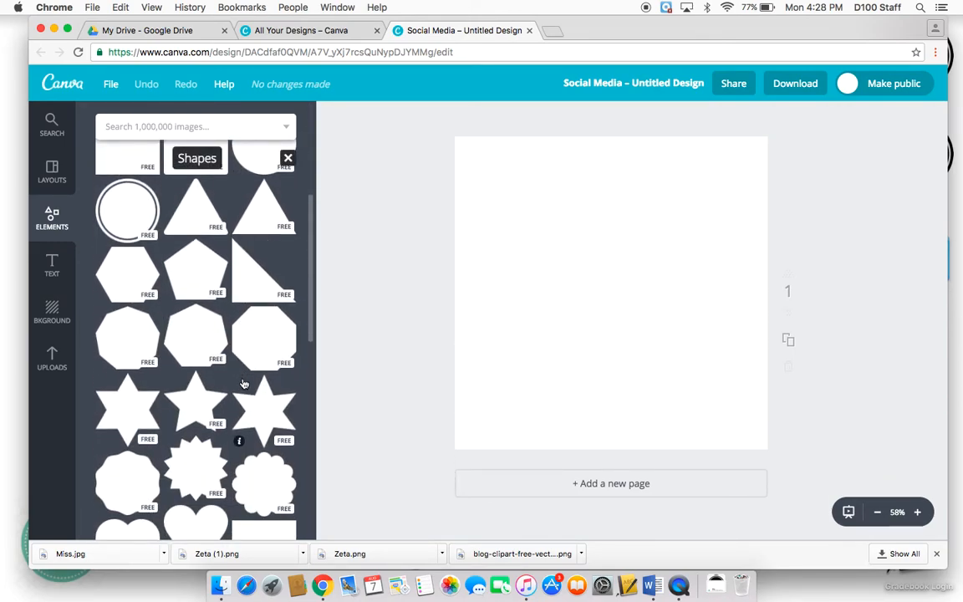
pyautogui.scroll(-5, 243, 383)
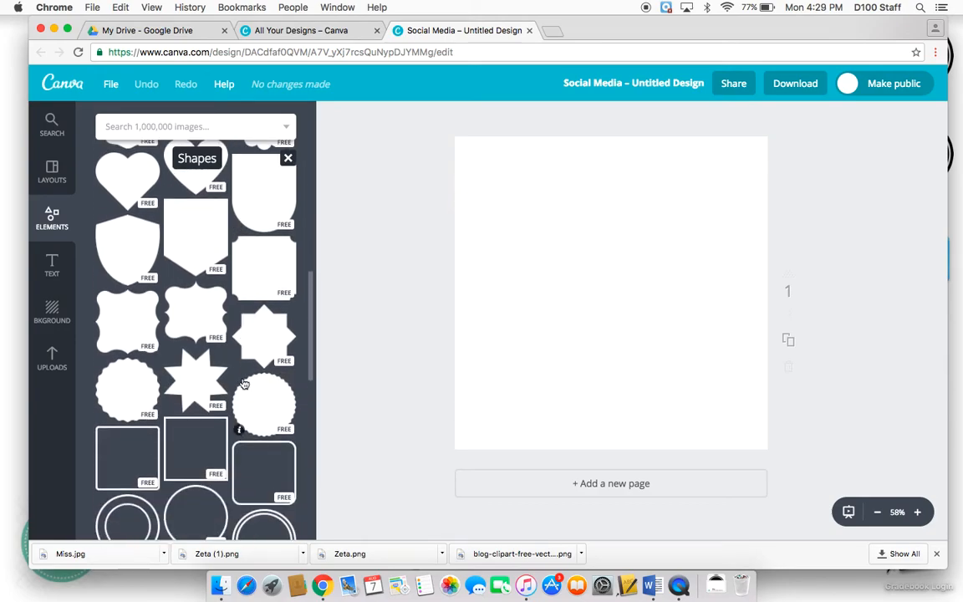
pyautogui.scroll(5, 243, 383)
pyautogui.scroll(5, 242, 383)
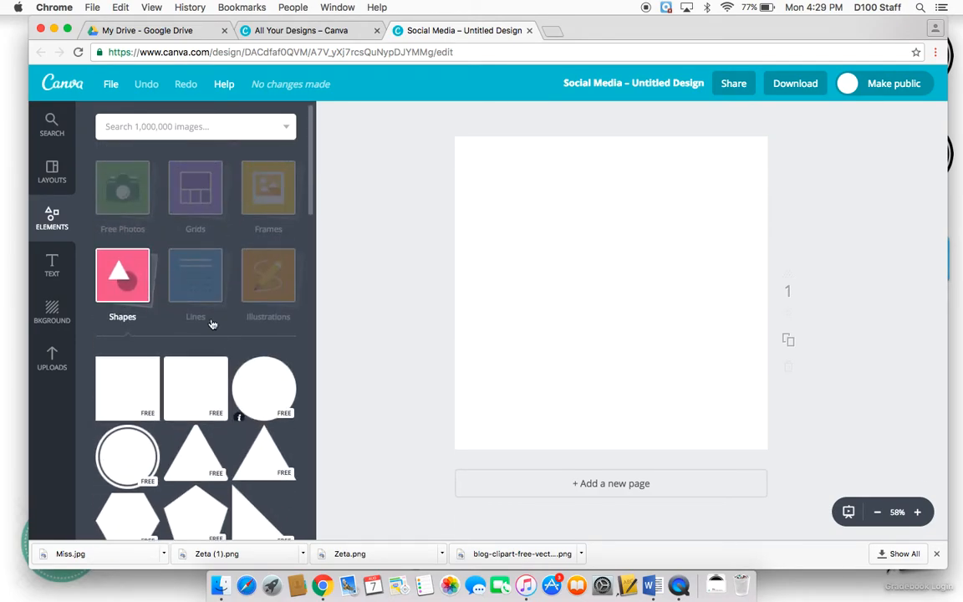
# - Open the Lines element collection and scroll through its line and arrow designs
pyautogui.click(204, 286)
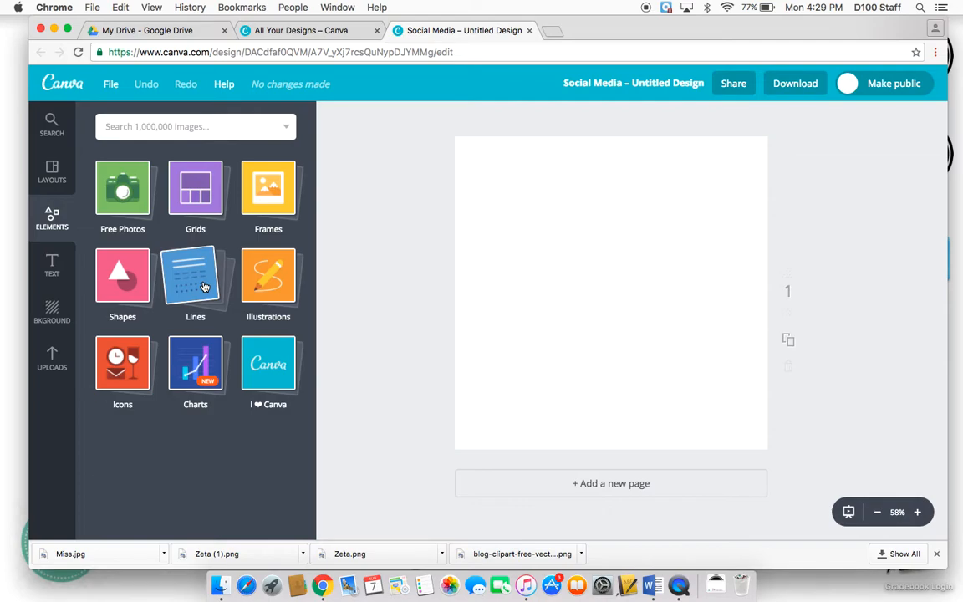
pyautogui.click(204, 286)
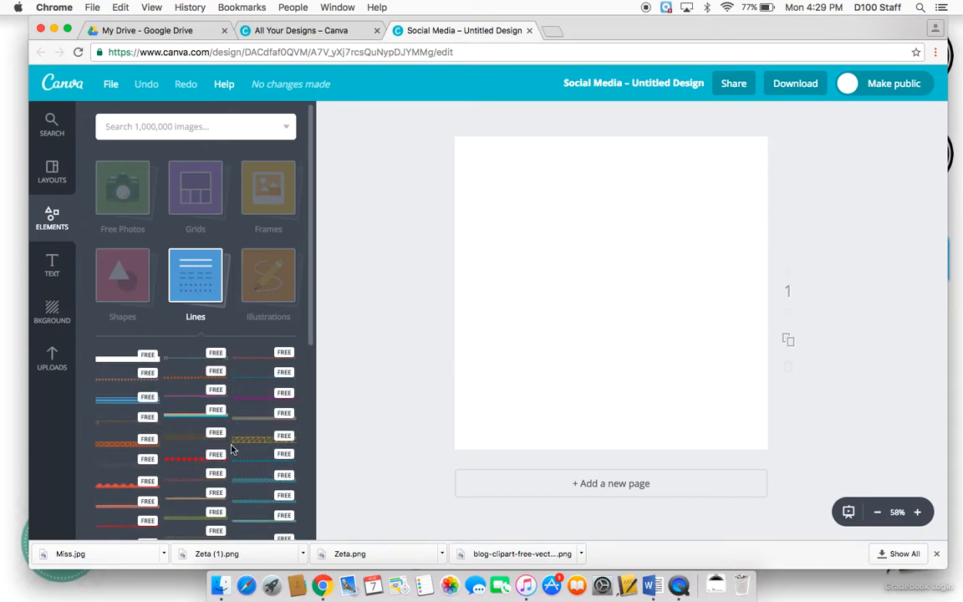
pyautogui.scroll(-3, 226, 447)
pyautogui.scroll(-1, 231, 449)
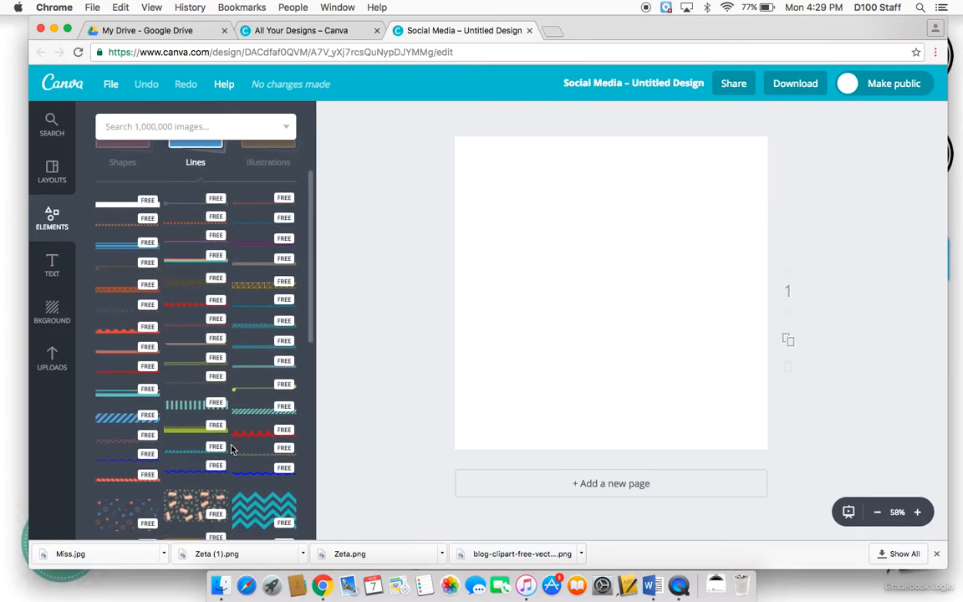
pyautogui.scroll(-12, 231, 449)
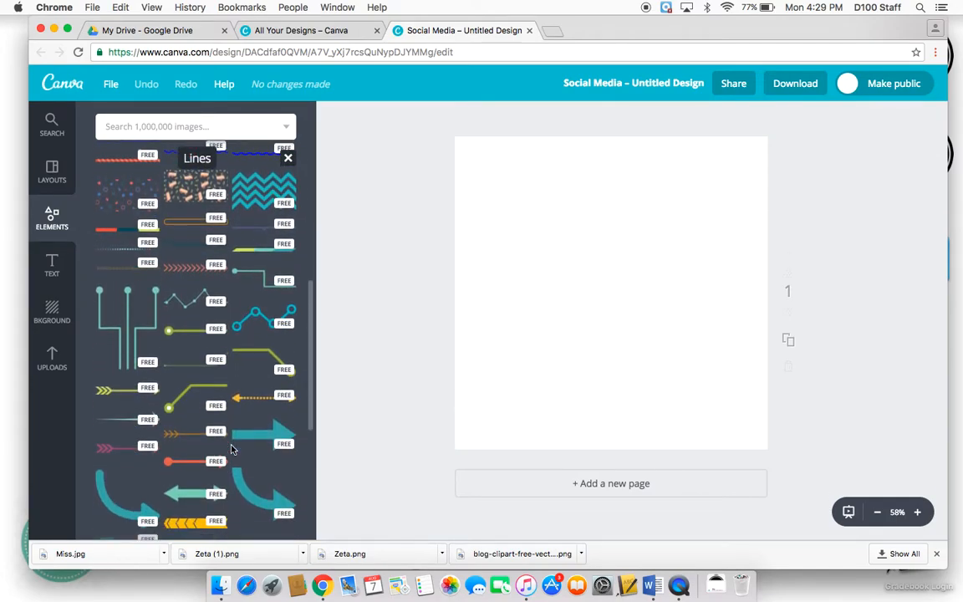
pyautogui.scroll(-1, 231, 449)
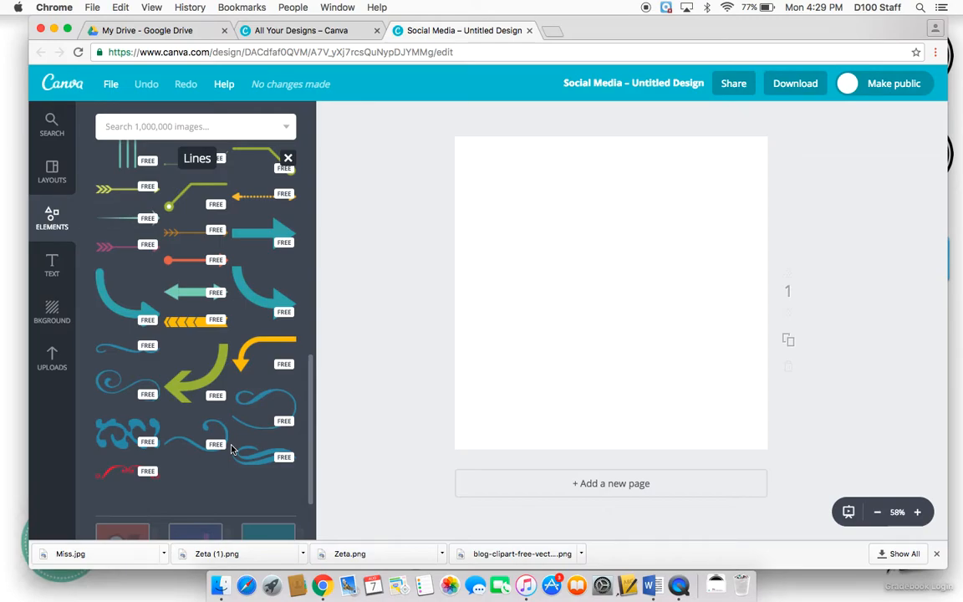
pyautogui.scroll(15, 233, 449)
pyautogui.click(277, 314)
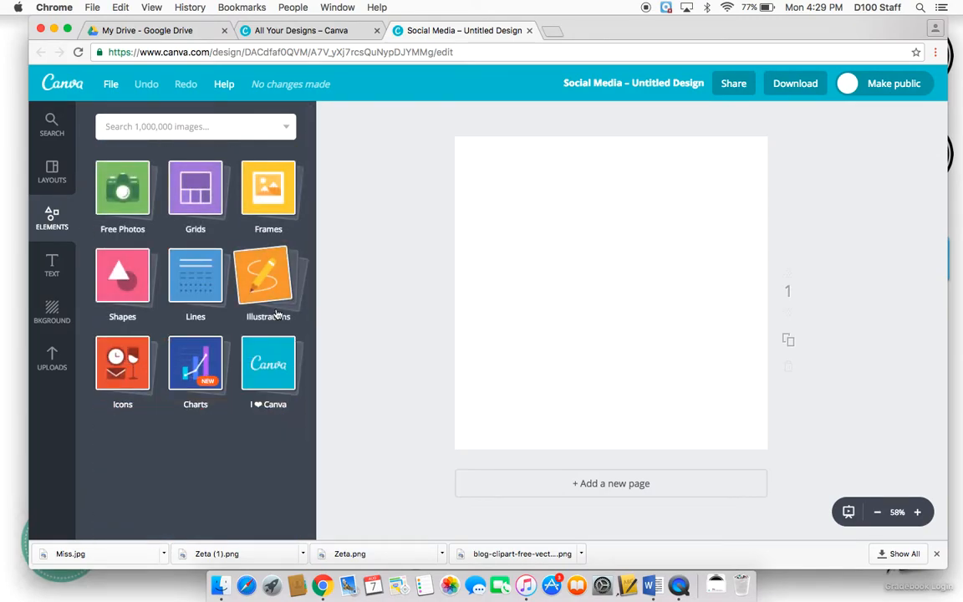
# - Open the Illustrations element collection, scroll through it, and close it
pyautogui.click(279, 276)
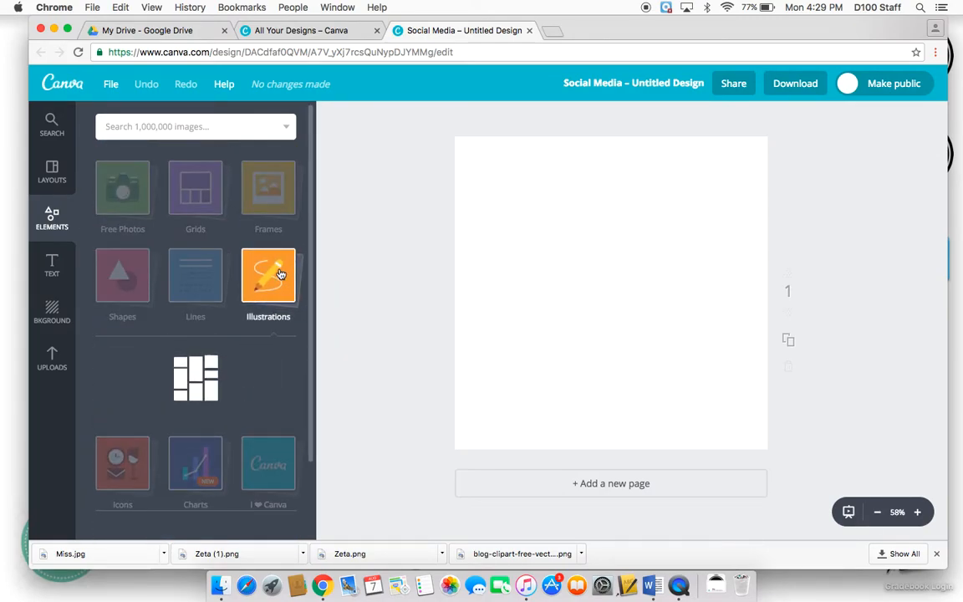
pyautogui.scroll(-5, 240, 306)
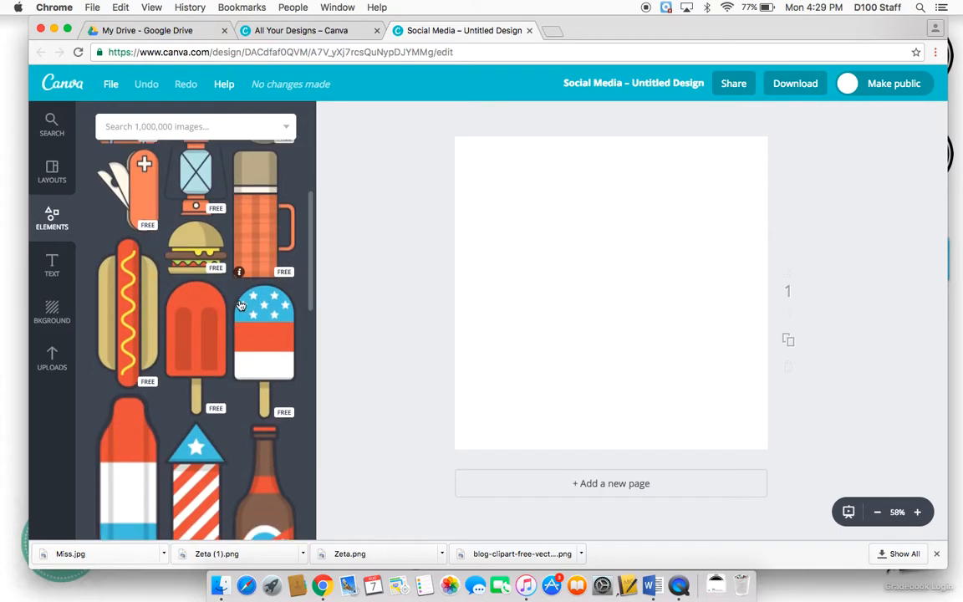
pyautogui.scroll(-5, 241, 306)
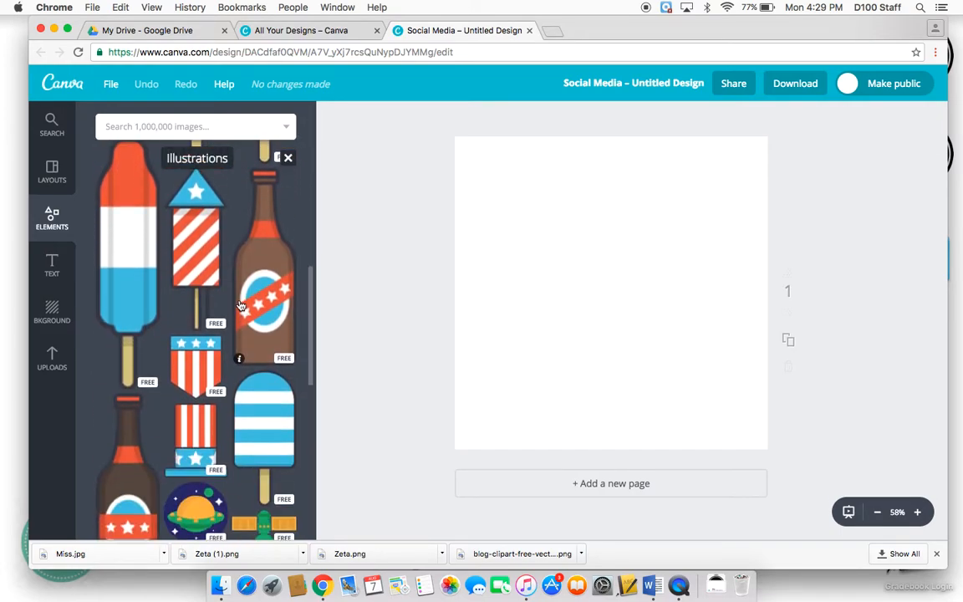
pyautogui.scroll(5, 240, 306)
pyautogui.click(288, 157)
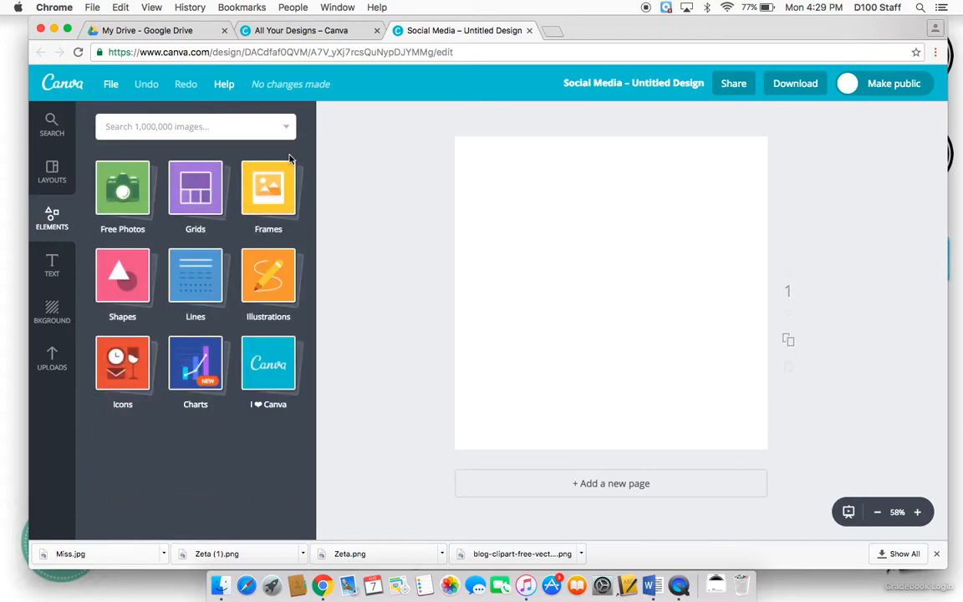
# - Open the Icons element collection, scroll through it, and close it
pyautogui.click(117, 376)
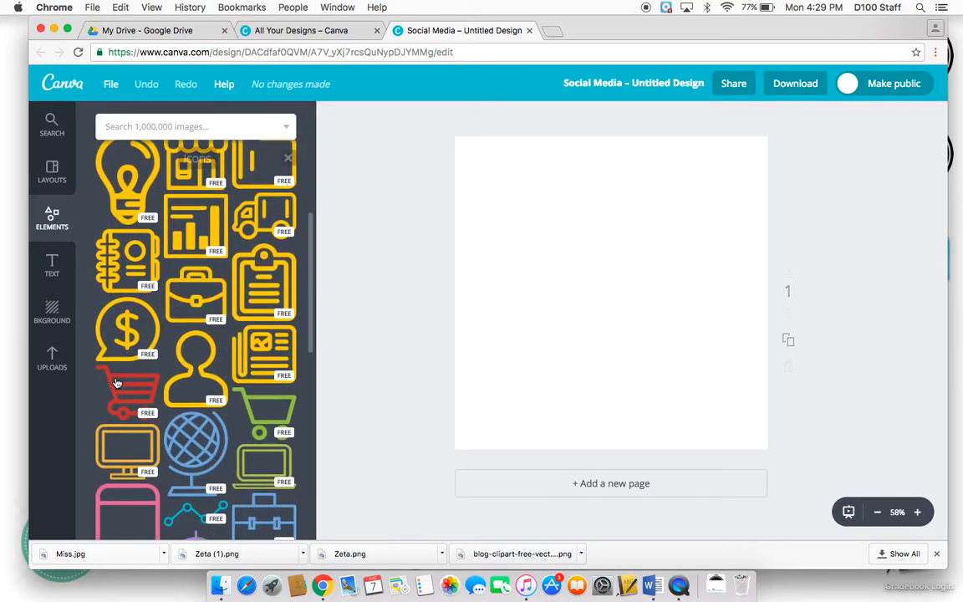
pyautogui.scroll(-1, 160, 316)
pyautogui.scroll(-5, 159, 316)
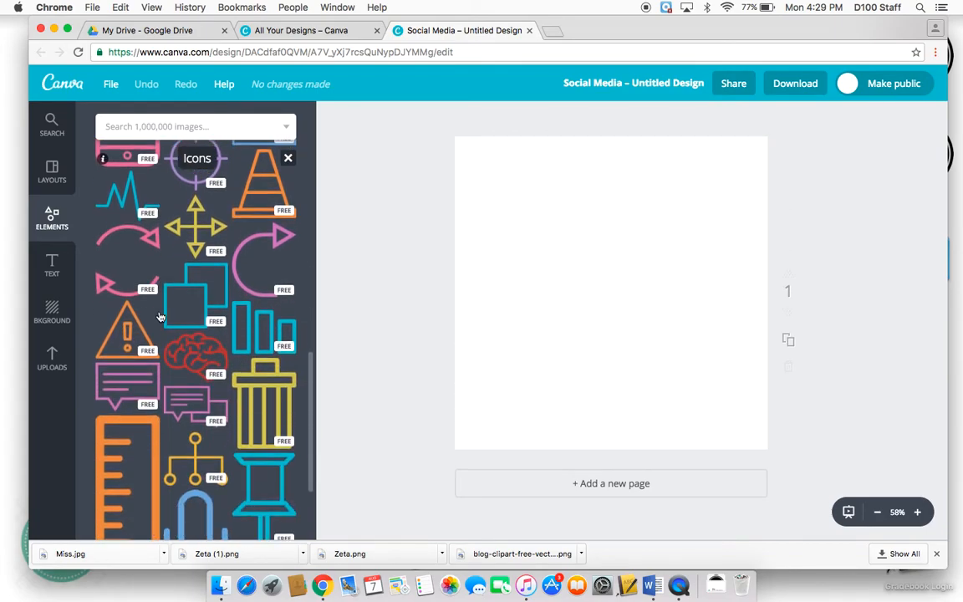
pyautogui.click(290, 160)
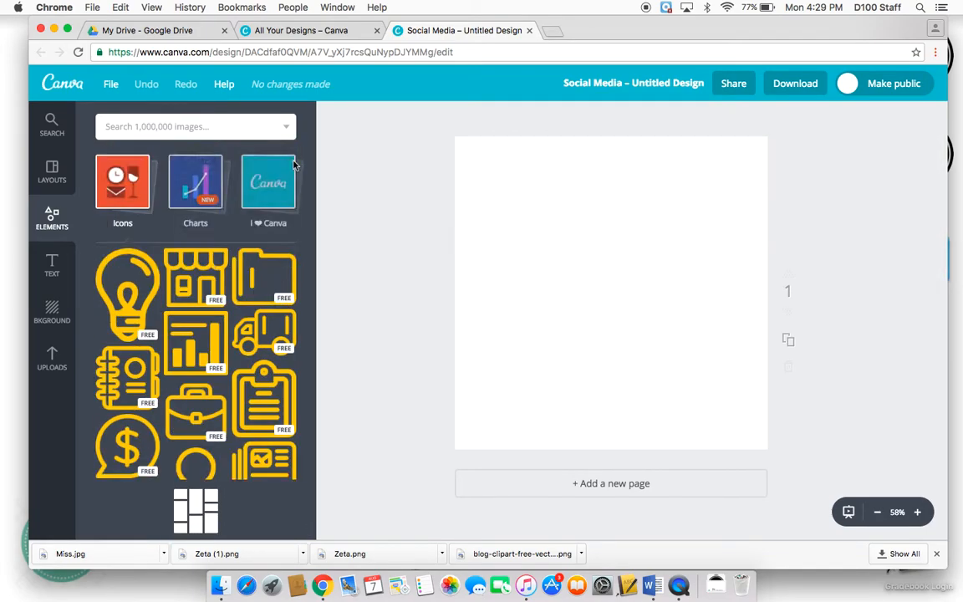
# - Open the Text panel and scroll through the heading and text combination styles
pyautogui.click(52, 266)
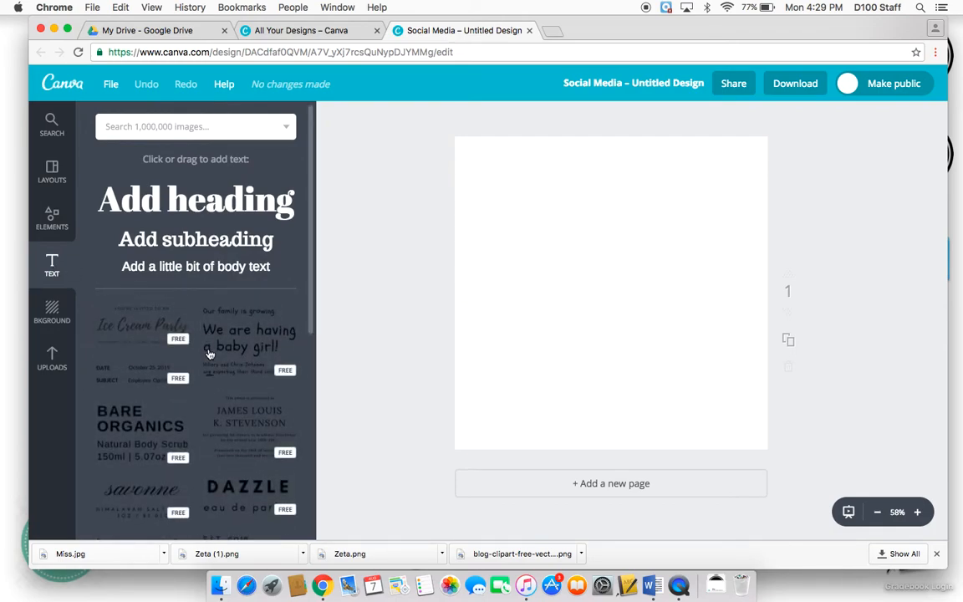
pyautogui.scroll(-1, 188, 333)
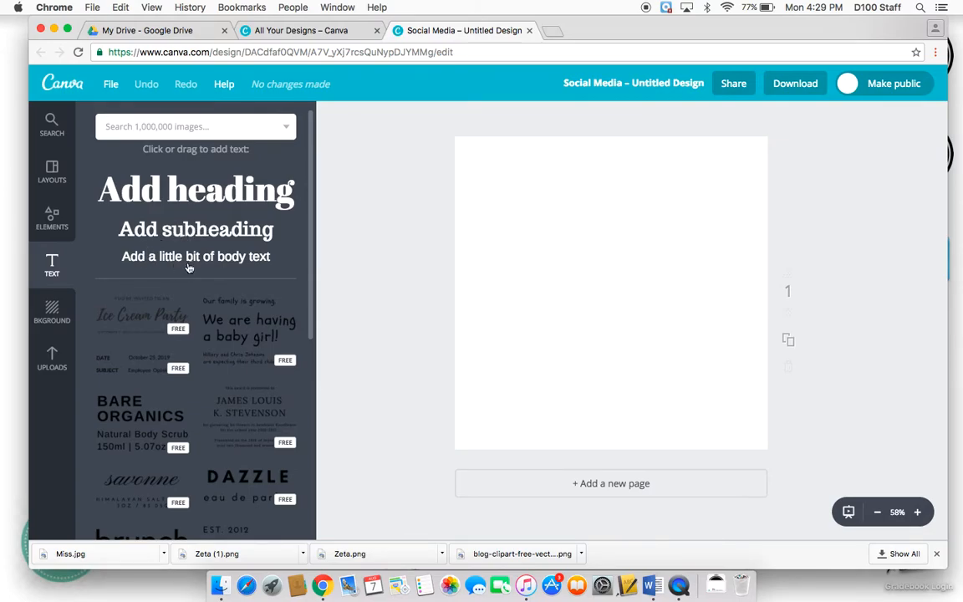
pyautogui.scroll(-8, 100, 284)
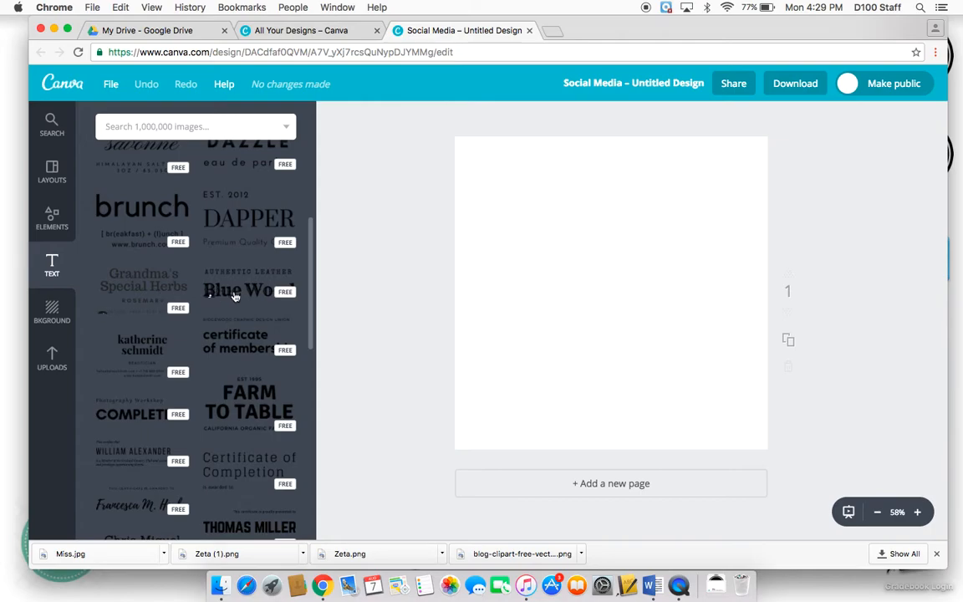
# - Add the DAPPER text combination to the canvas and delete it again
pyautogui.click(266, 224)
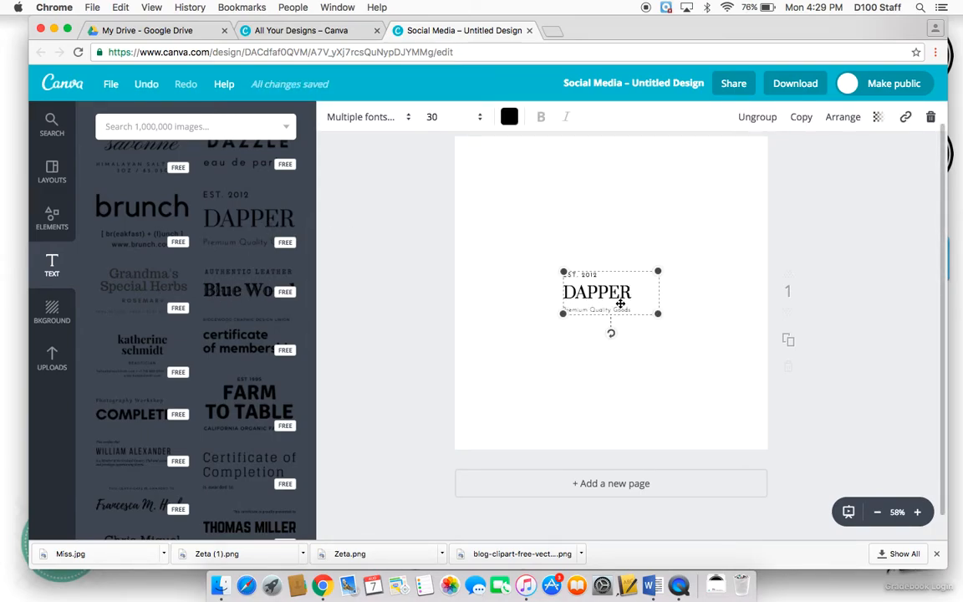
pyautogui.scroll(2, 623, 240)
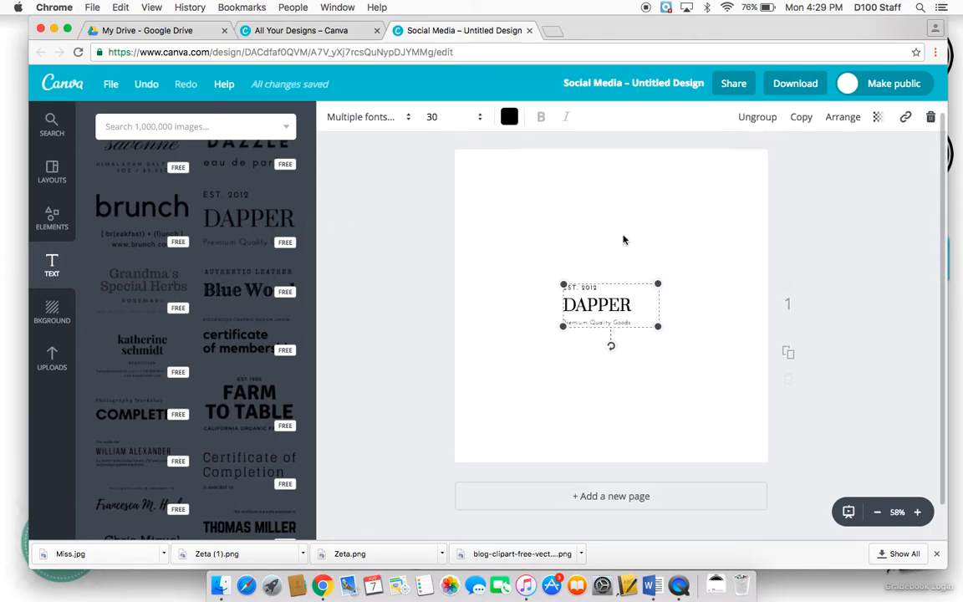
pyautogui.click(617, 296)
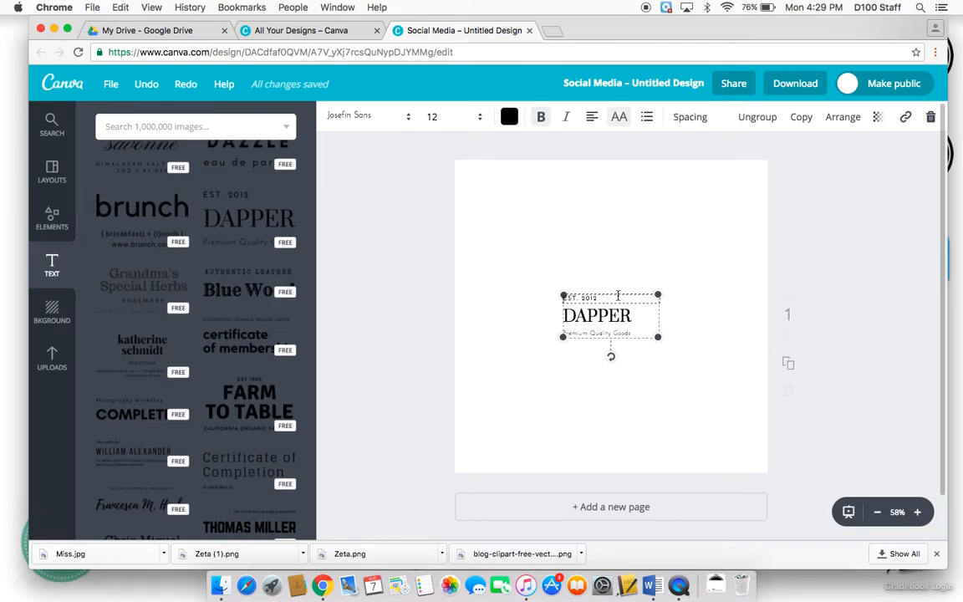
pyautogui.click(624, 294)
pyautogui.press('Delete')
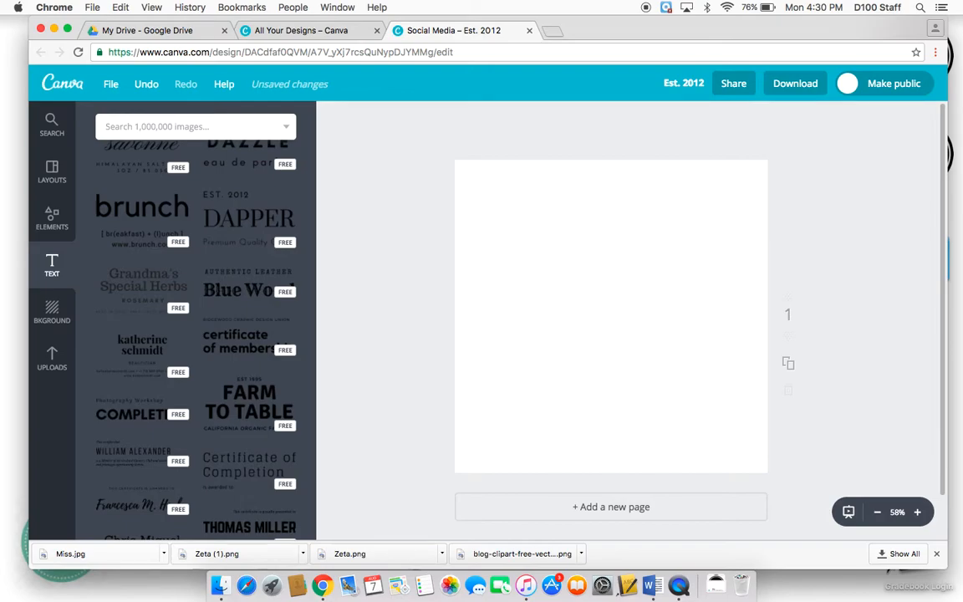
# - Try background colours and patterns, applying the gray vertical-striped pattern as the design's background
pyautogui.click(46, 307)
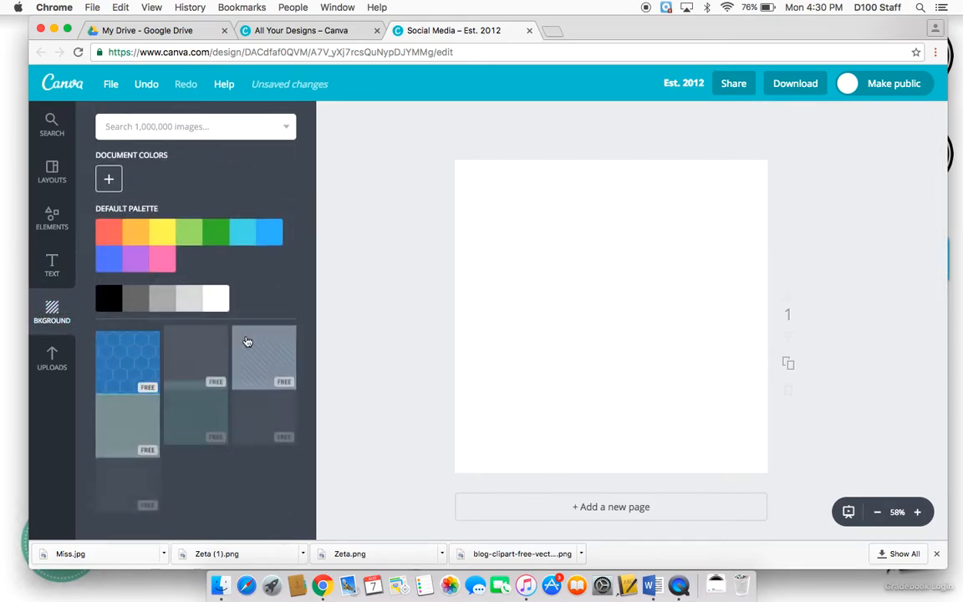
pyautogui.click(249, 229)
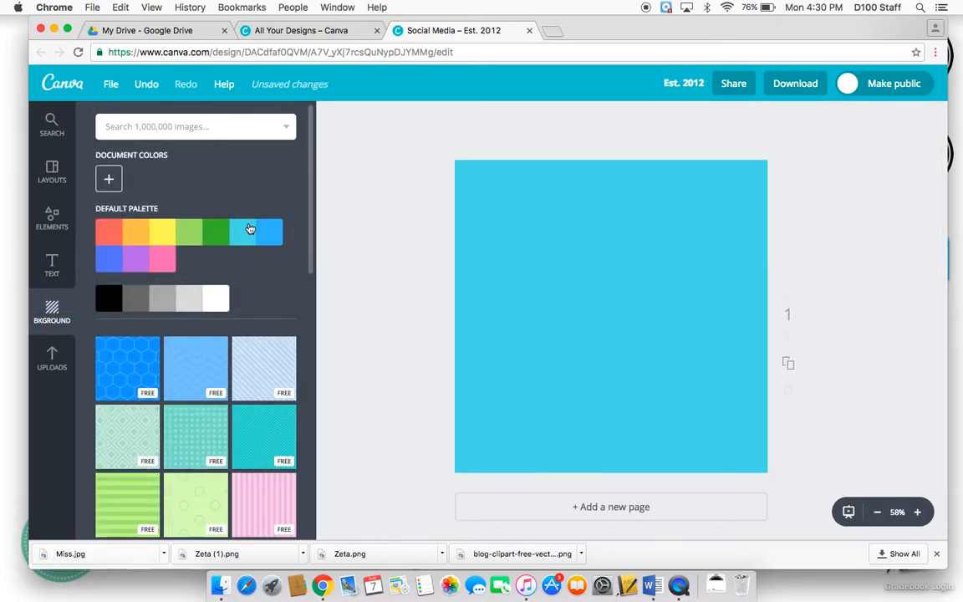
pyautogui.click(211, 310)
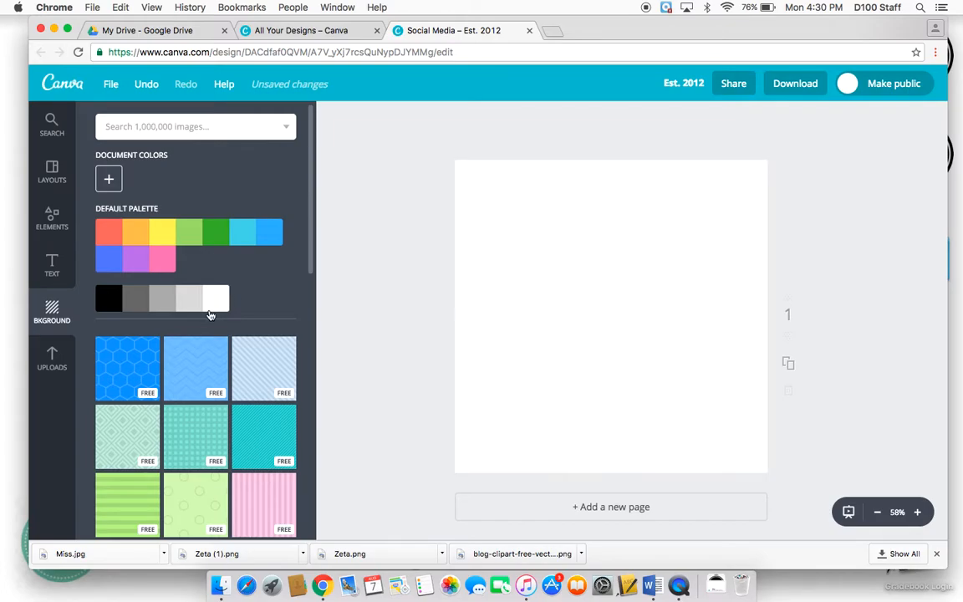
pyautogui.scroll(-3, 209, 314)
pyautogui.click(268, 377)
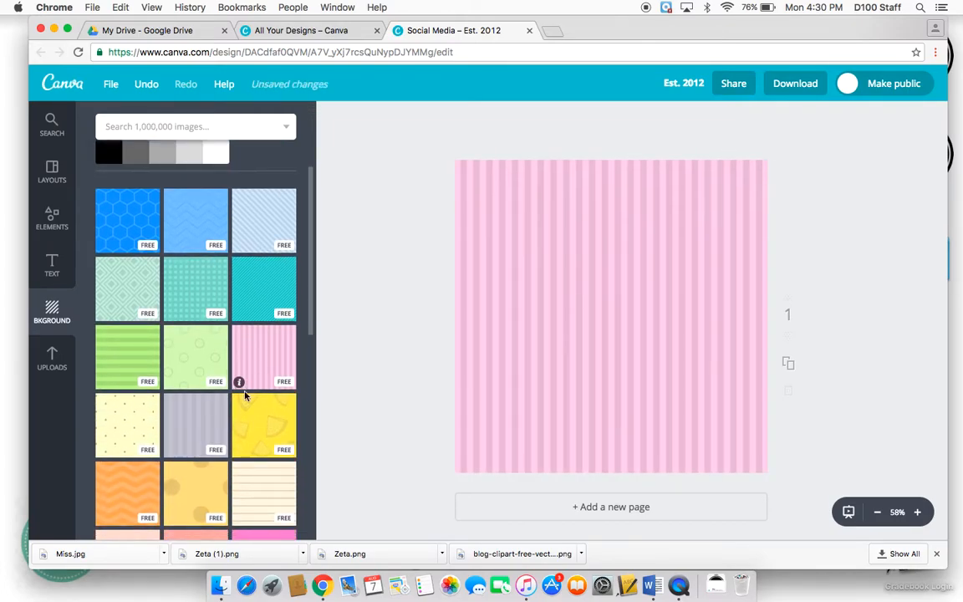
pyautogui.click(190, 417)
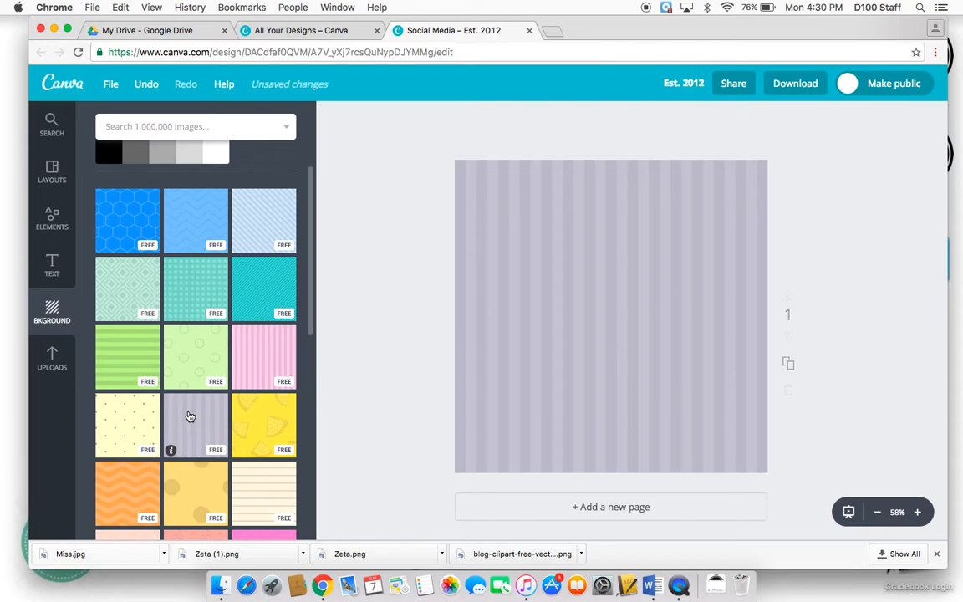
pyautogui.scroll(-1, 191, 416)
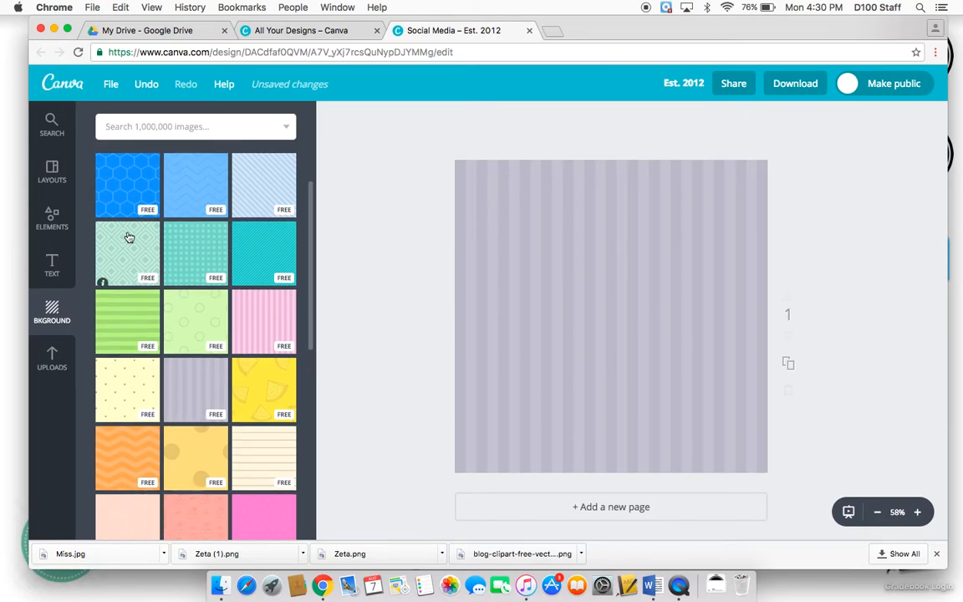
# - Open the layouts panel and shrink the browser window to reveal the desktop folders
pyautogui.click(60, 177)
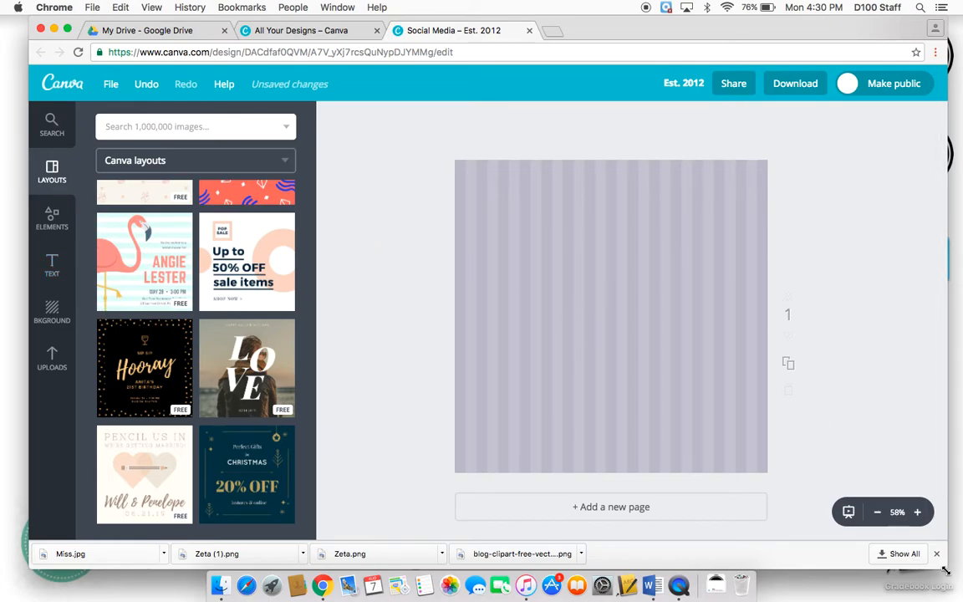
pyautogui.moveTo(944, 571); pyautogui.dragTo(859, 544)
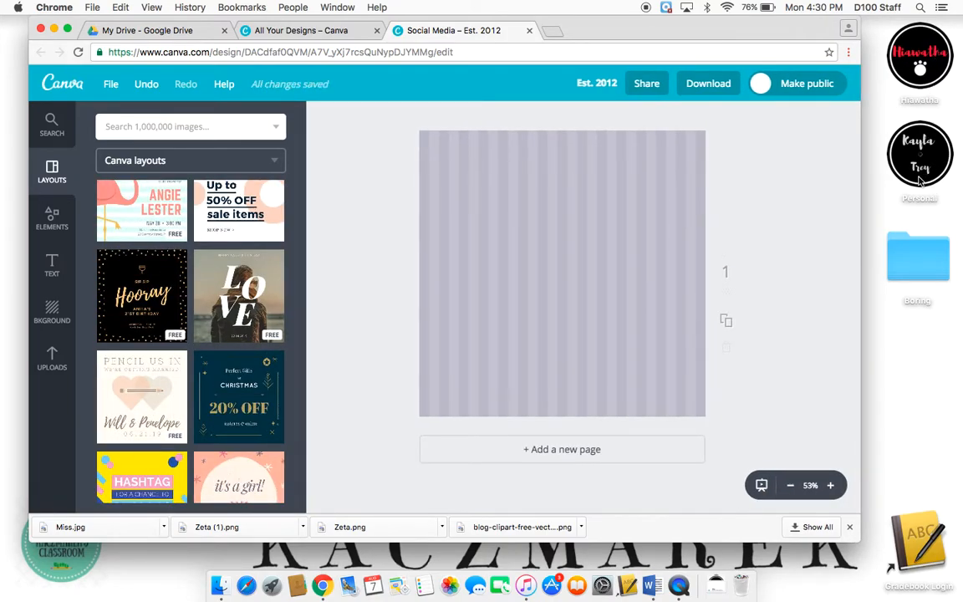
pyautogui.doubleClick(920, 62)
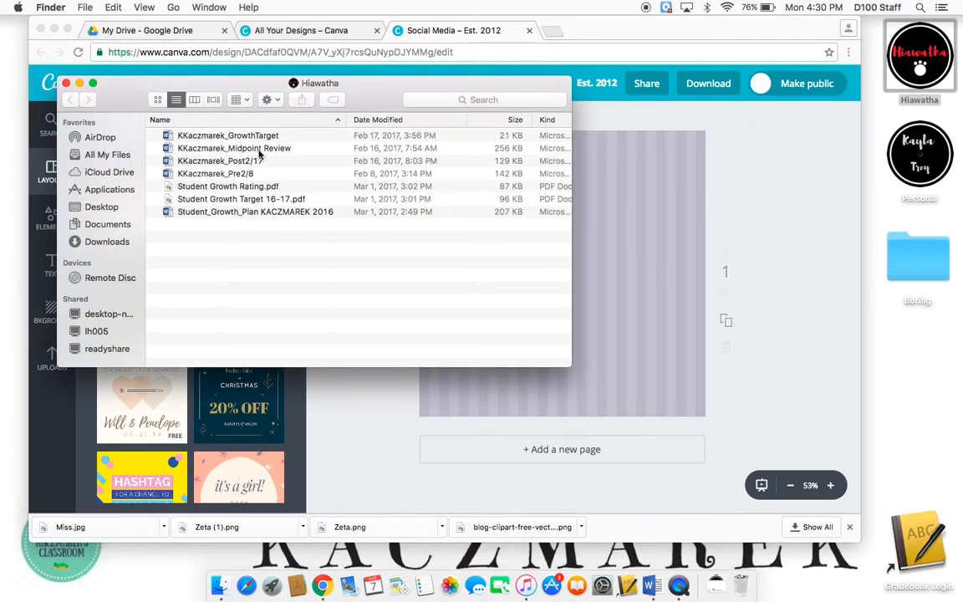
pyautogui.click(66, 84)
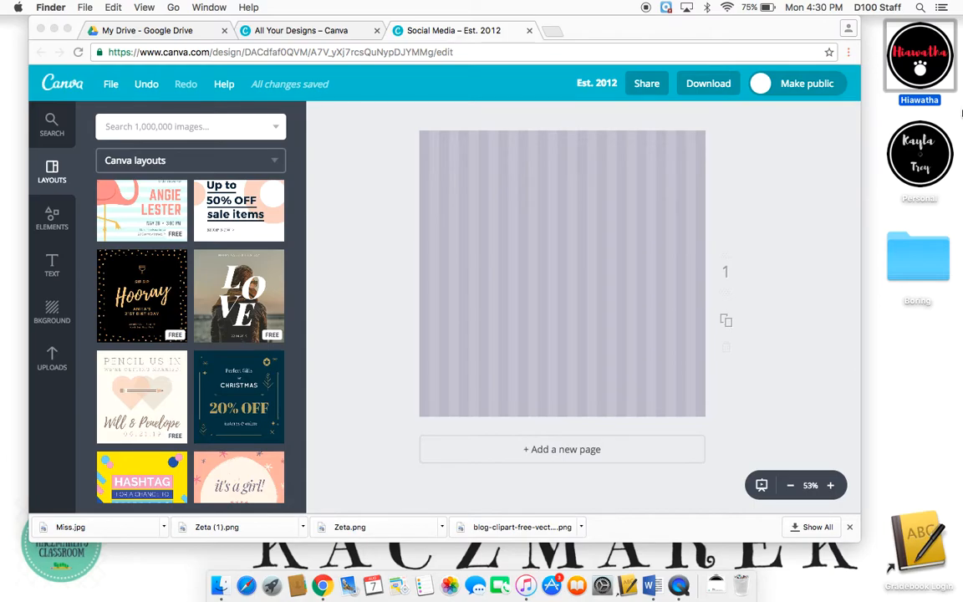
pyautogui.click(920, 154)
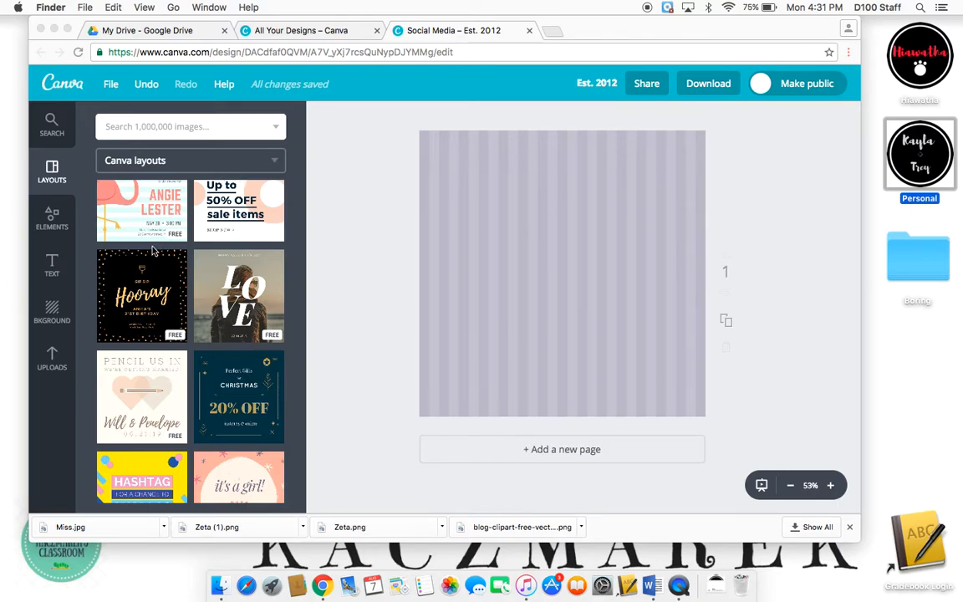
# - Select the striped background on the canvas and delete it
pyautogui.click(445, 285)
pyautogui.click(468, 284)
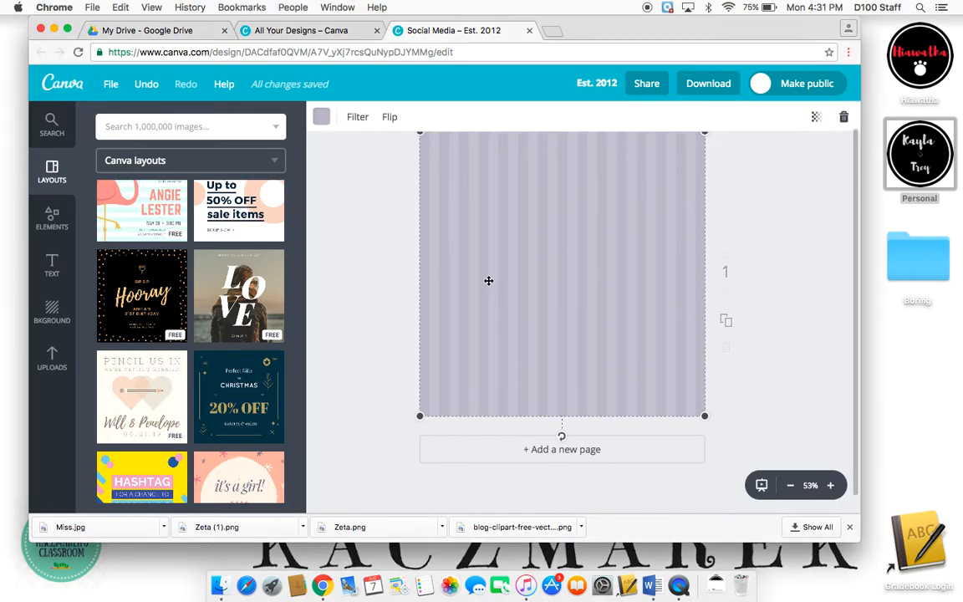
pyautogui.press('Delete')
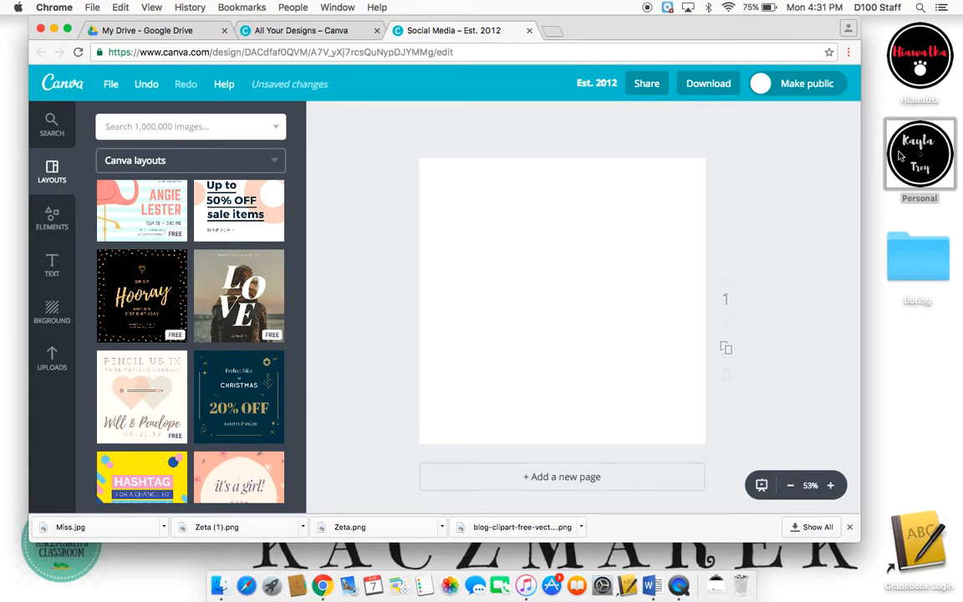
# - Return to the design elements and open the Shapes collection to browse it
pyautogui.click(52, 219)
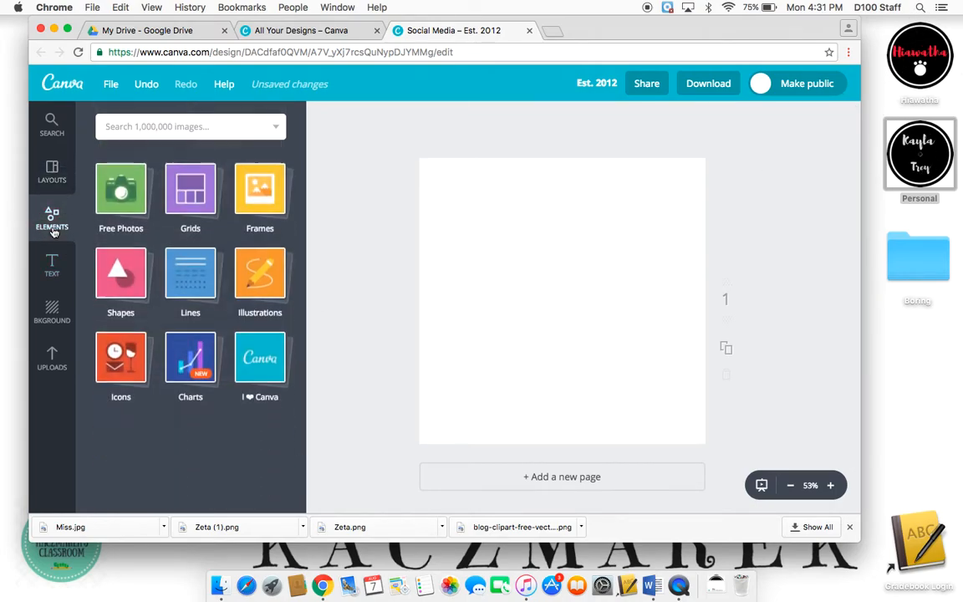
pyautogui.click(120, 270)
pyautogui.scroll(-4, 241, 384)
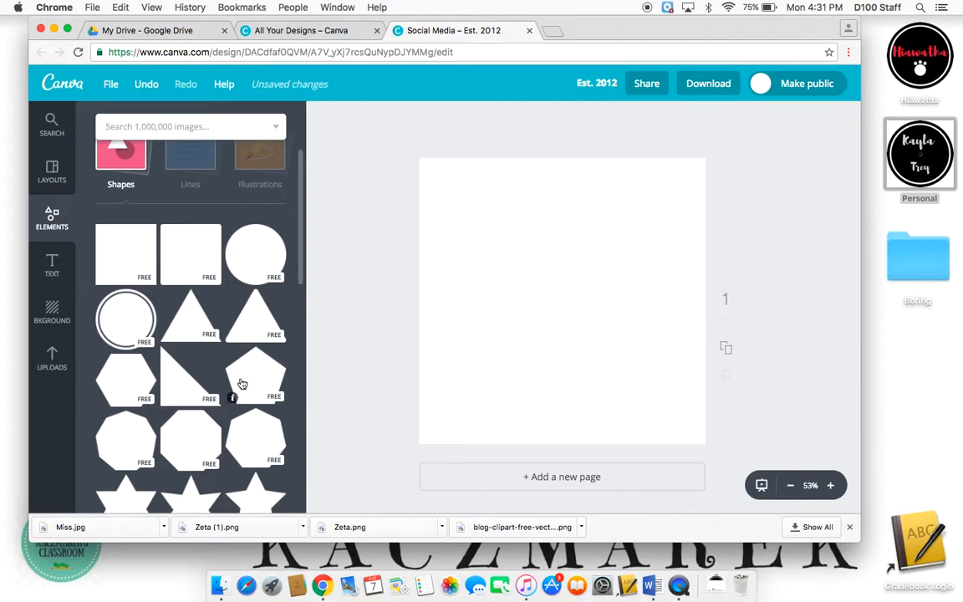
# - Add the double-ringed circle shape to the canvas and set its colour to 65ced7
pyautogui.click(99, 284)
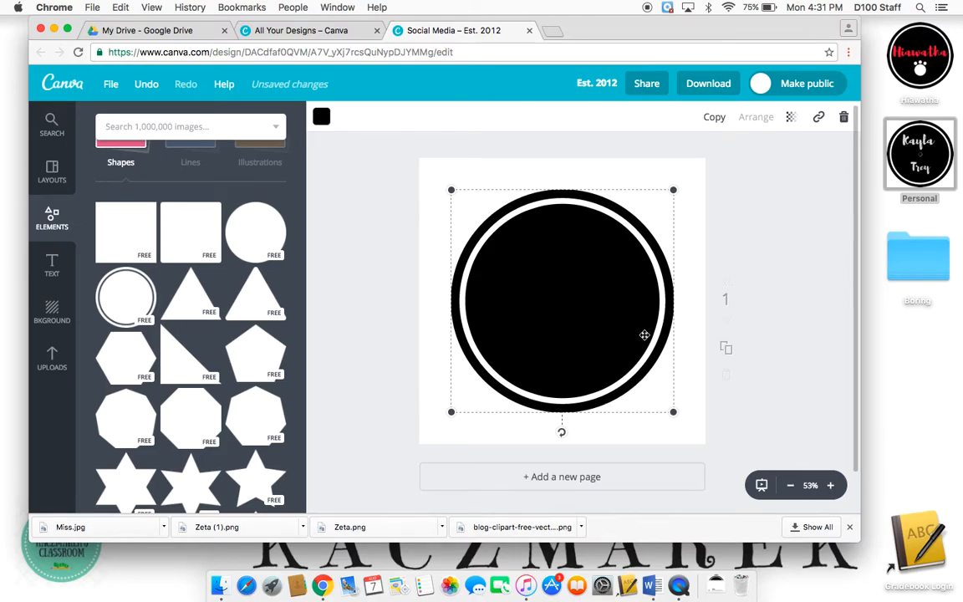
pyautogui.click(320, 117)
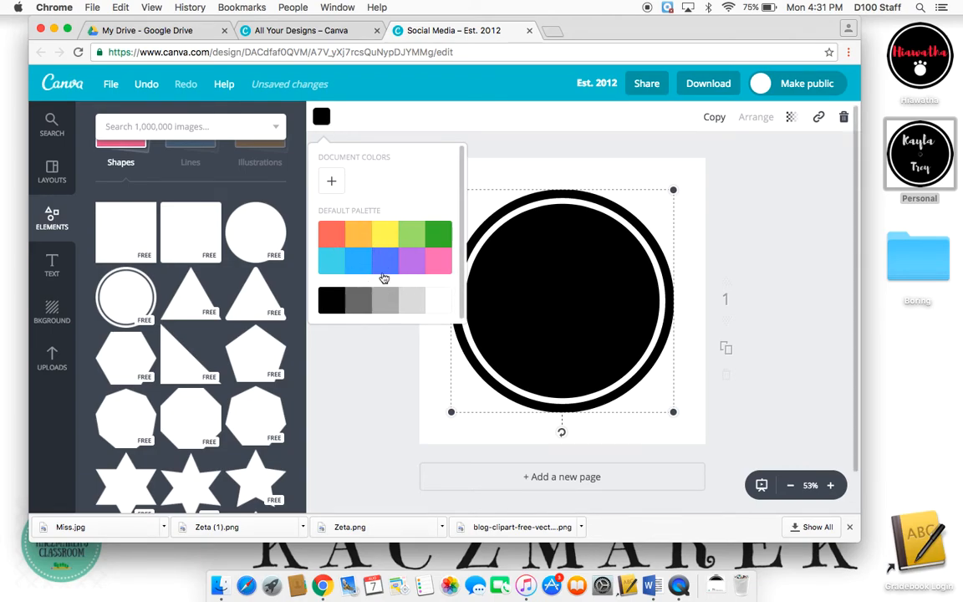
pyautogui.click(336, 186)
pyautogui.moveTo(408, 256); pyautogui.dragTo(370, 256)
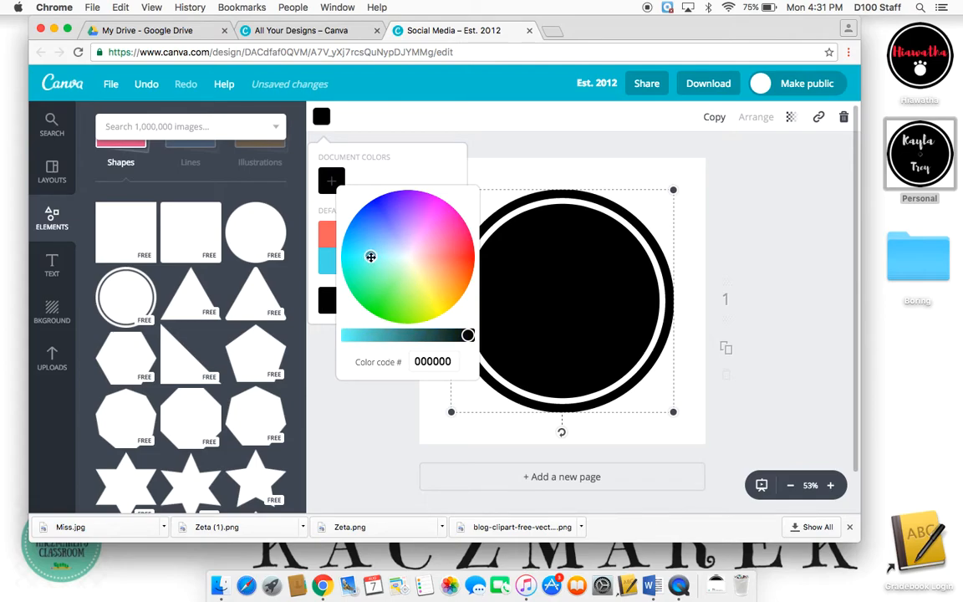
pyautogui.click(320, 116)
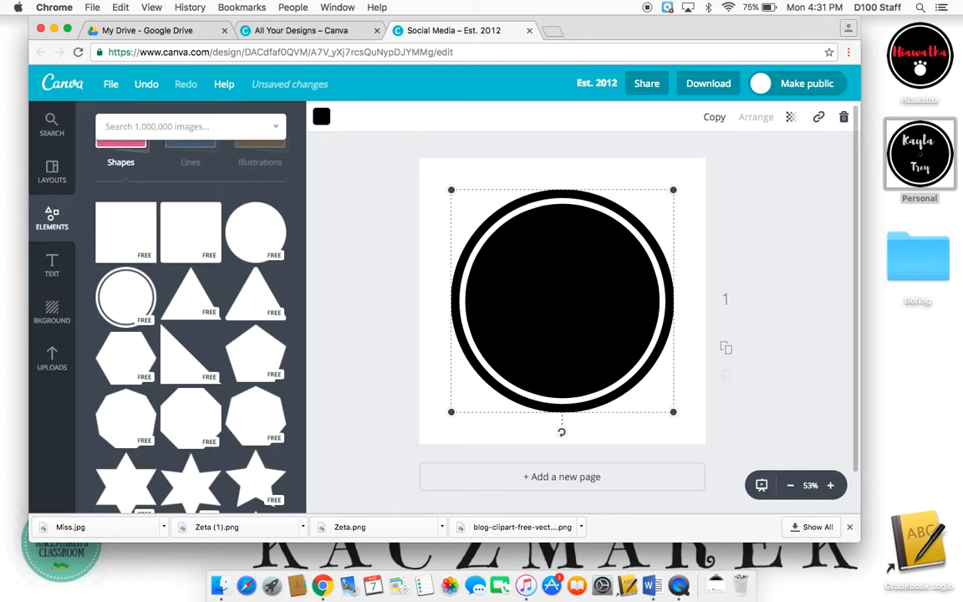
pyautogui.click(327, 122)
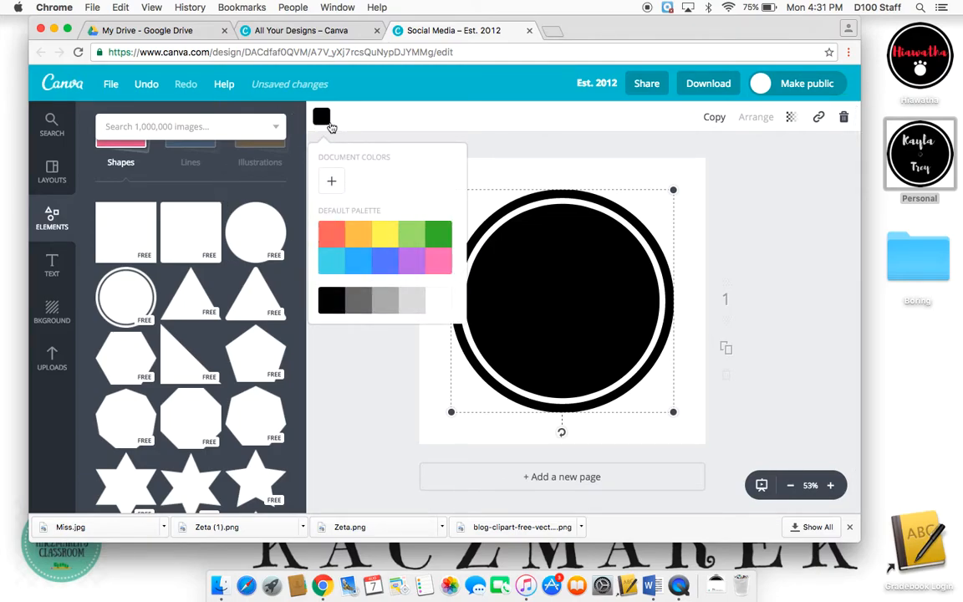
pyautogui.click(331, 180)
pyautogui.moveTo(372, 247); pyautogui.dragTo(365, 242)
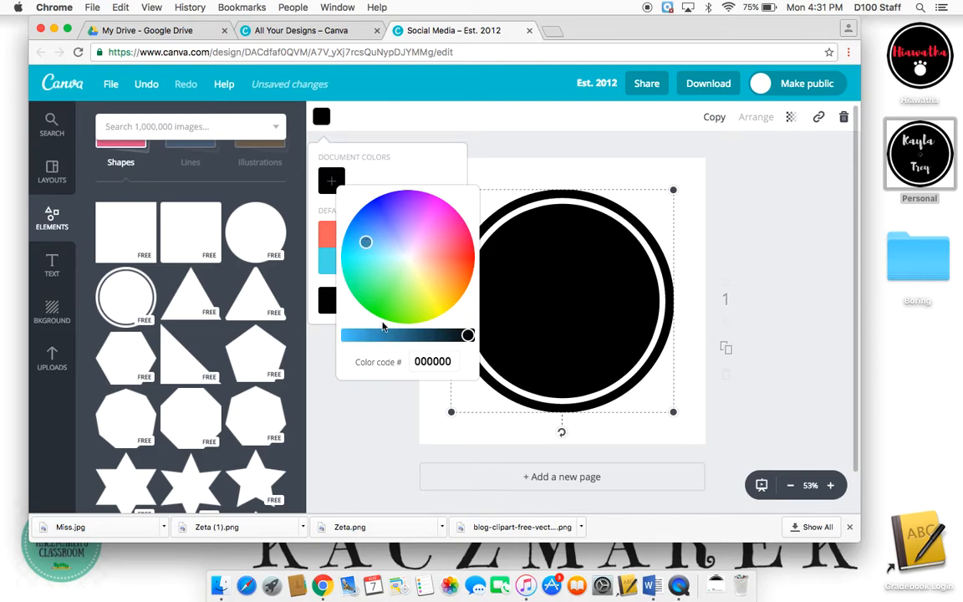
pyautogui.click(376, 254)
pyautogui.click(366, 334)
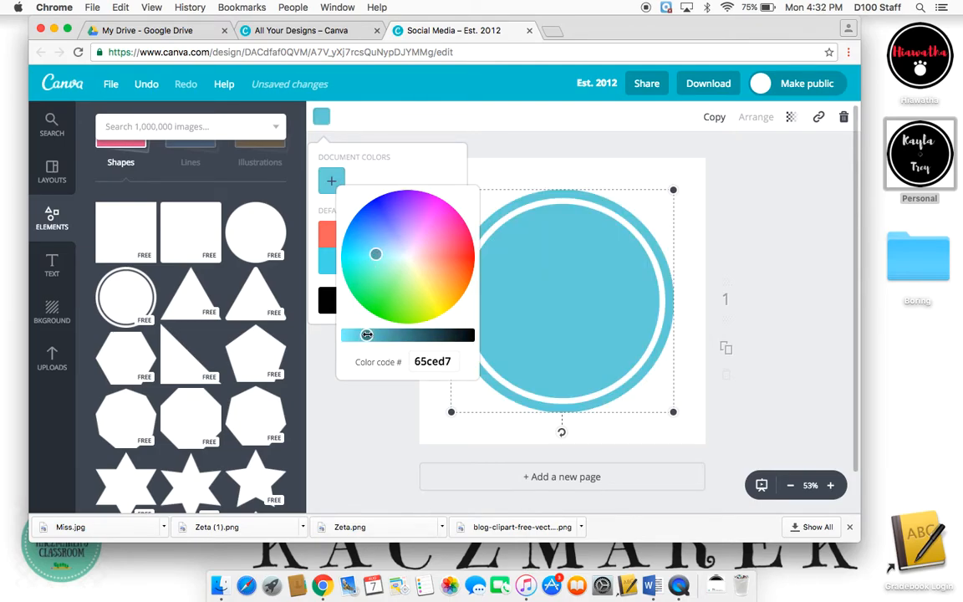
pyautogui.click(380, 159)
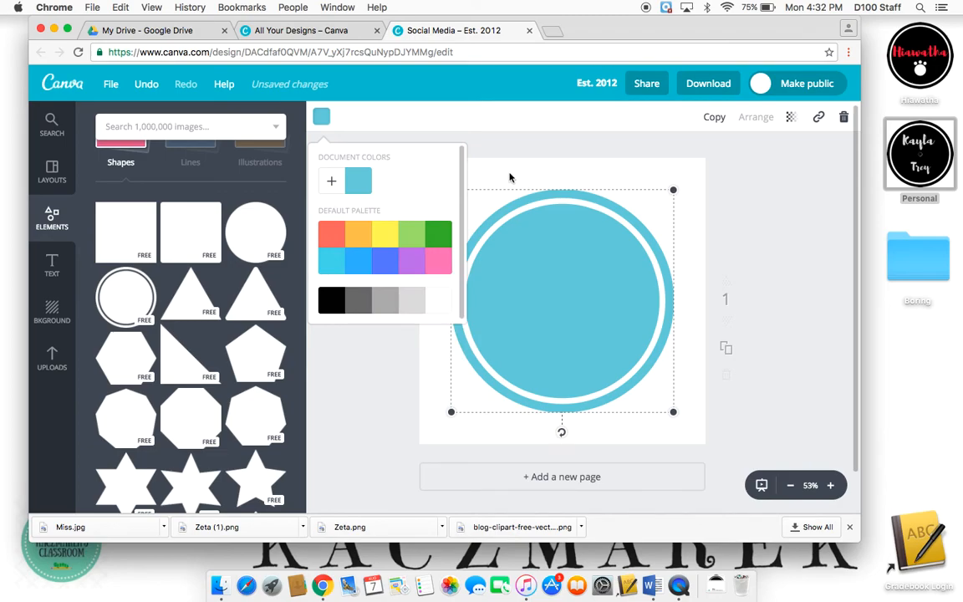
pyautogui.click(491, 136)
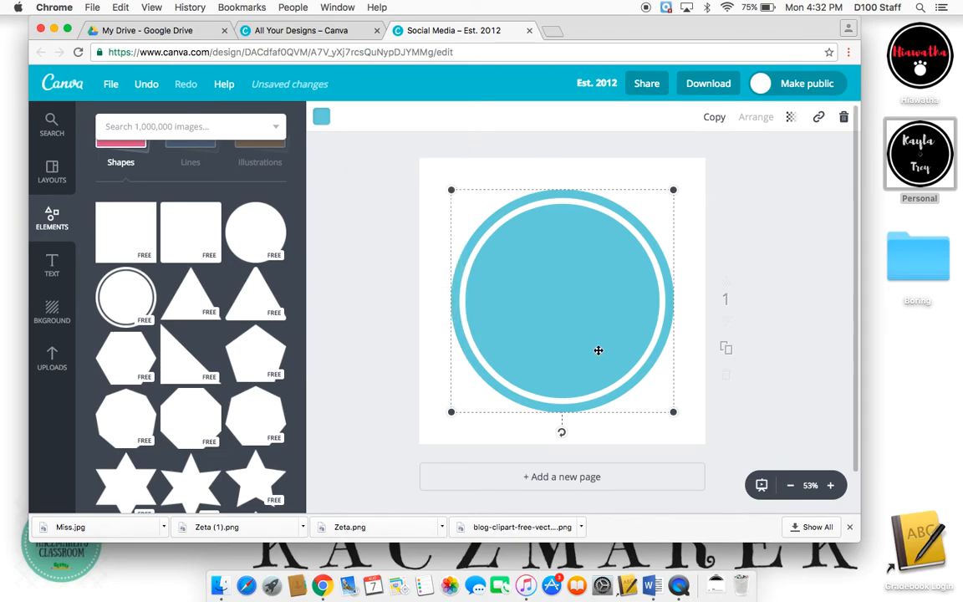
pyautogui.click(748, 274)
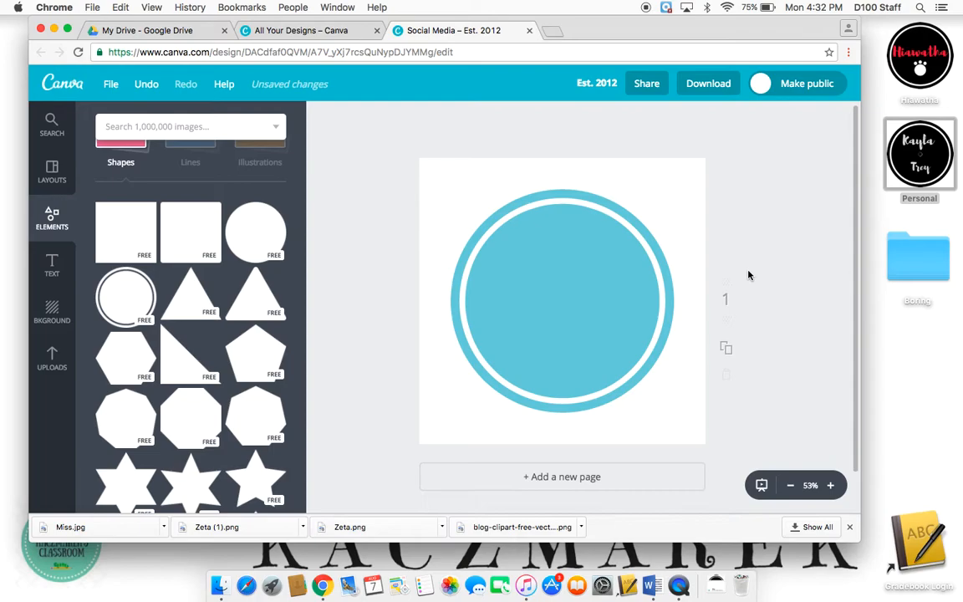
# - Enlarge the circle so it fills the square canvas, about 792 × 792
pyautogui.click(583, 282)
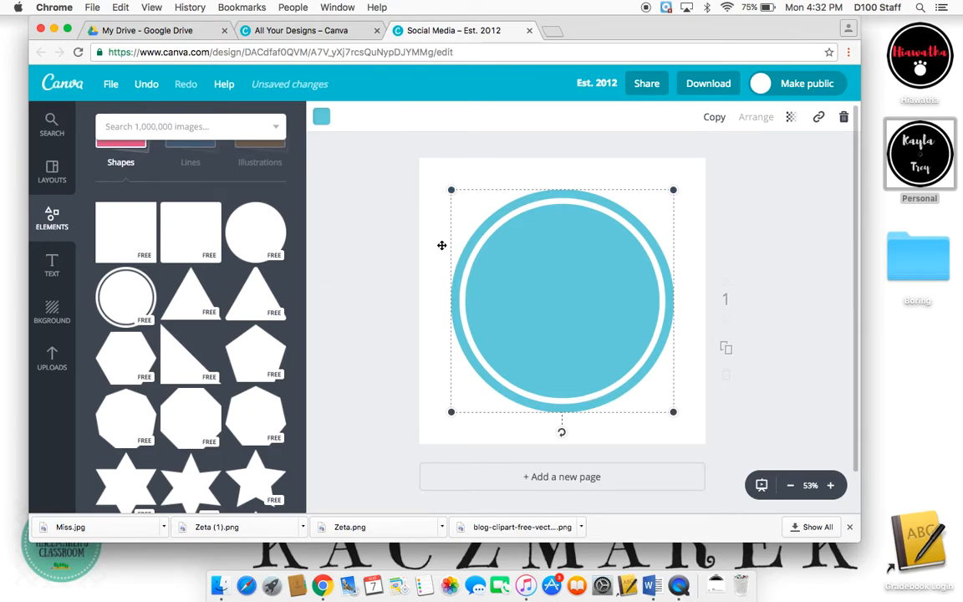
pyautogui.moveTo(451, 190); pyautogui.dragTo(429, 159)
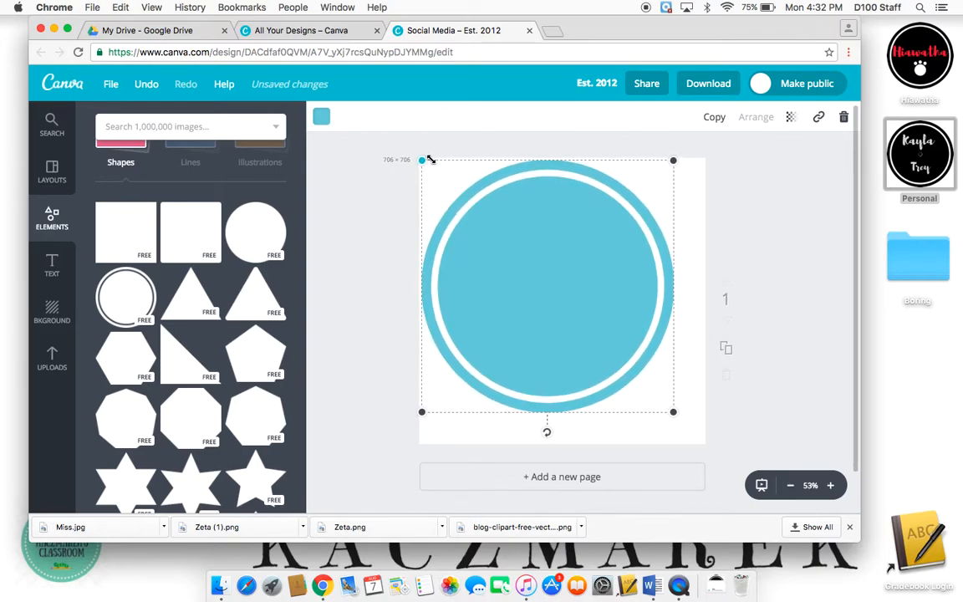
pyautogui.moveTo(675, 414); pyautogui.dragTo(718, 438)
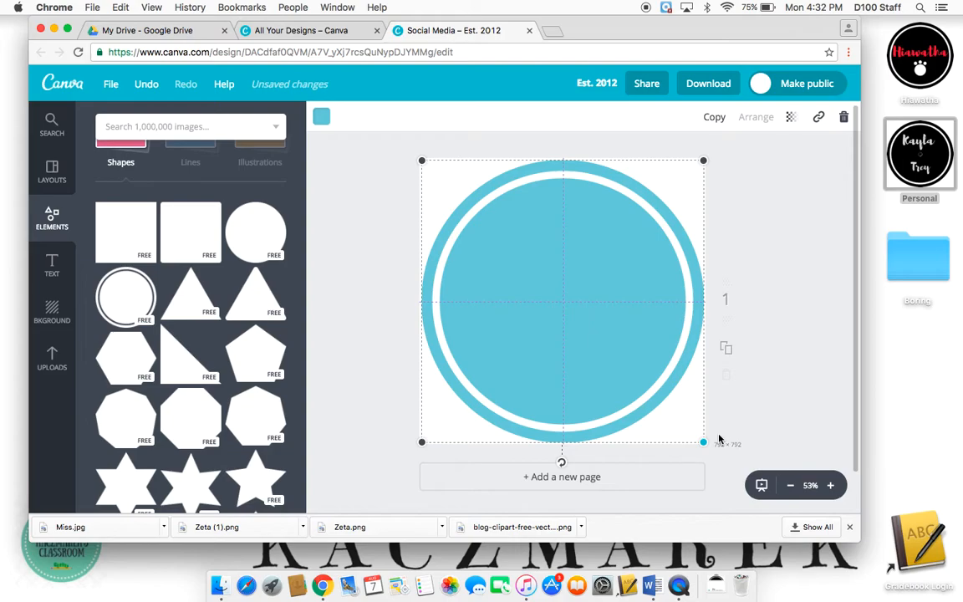
pyautogui.click(807, 343)
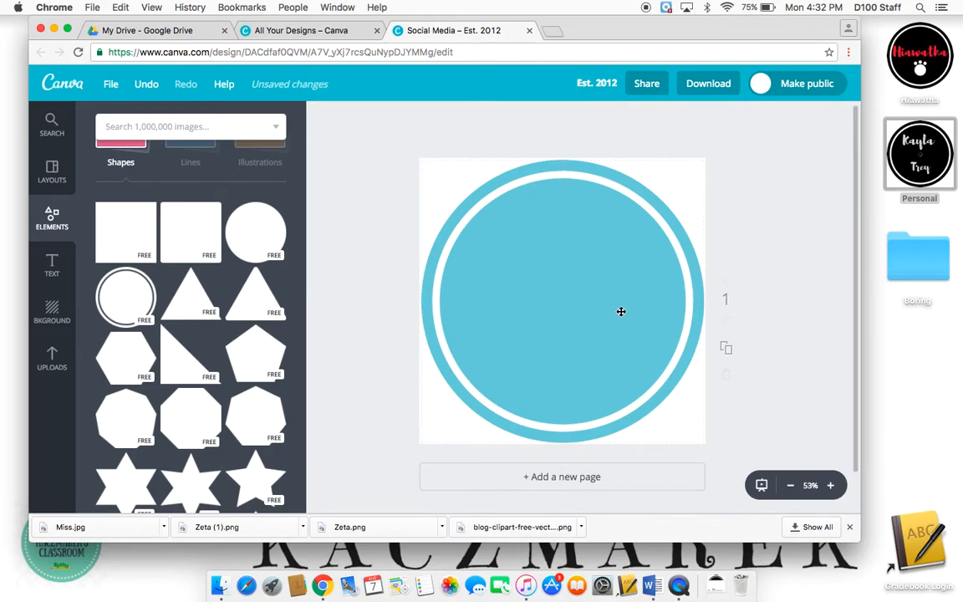
# - Add a heading text box inside the circle reading "HELLO!"
pyautogui.click(52, 264)
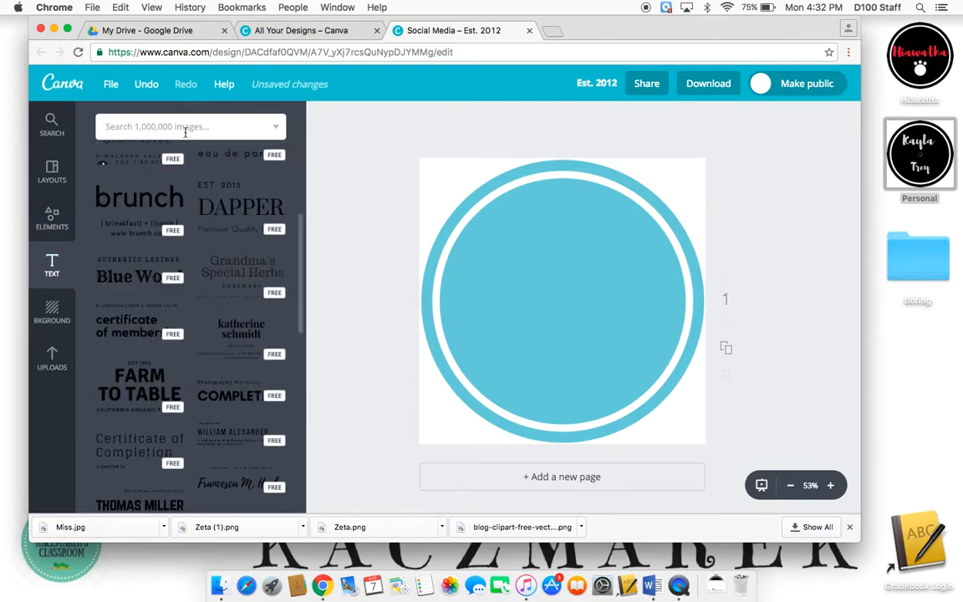
pyautogui.click(186, 129)
pyautogui.click(53, 276)
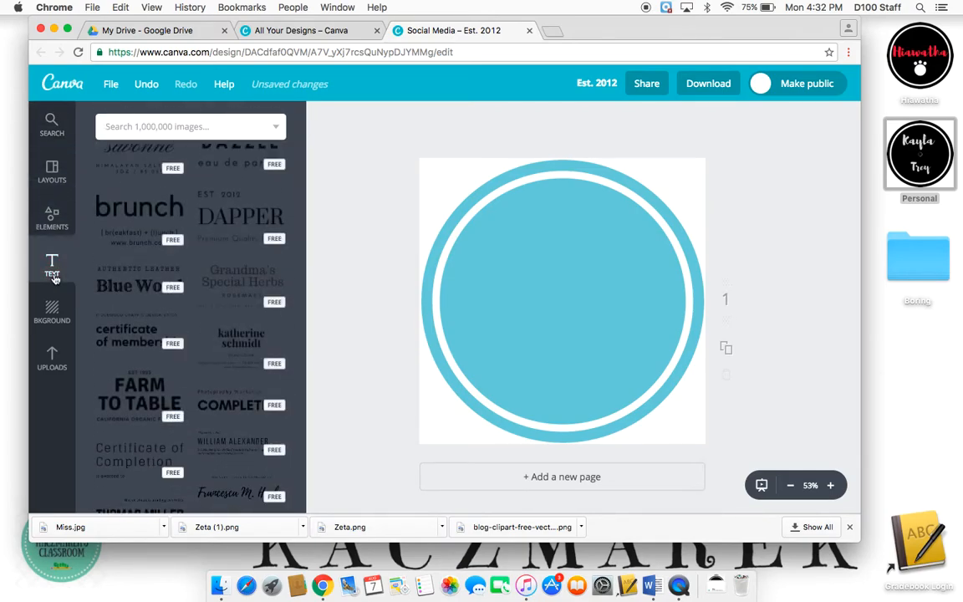
pyautogui.click(53, 276)
pyautogui.click(180, 199)
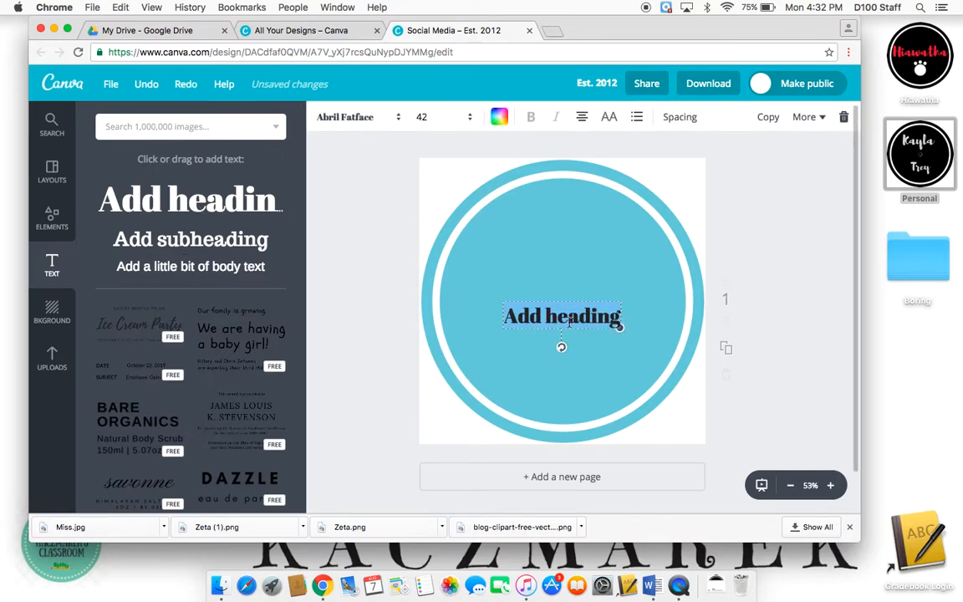
pyautogui.write('HELLO!')
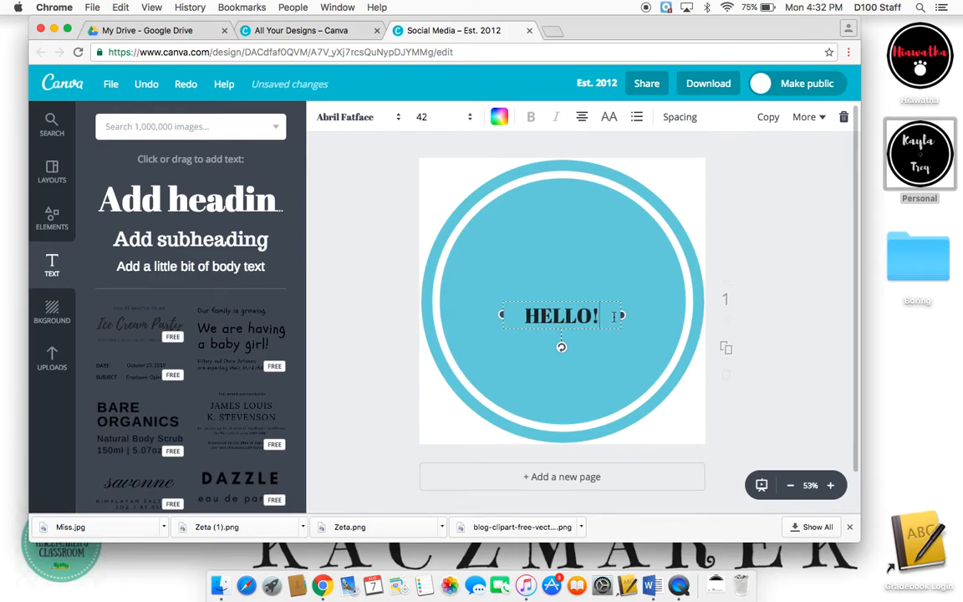
# - Set the heading's font size to 144
pyautogui.click(366, 123)
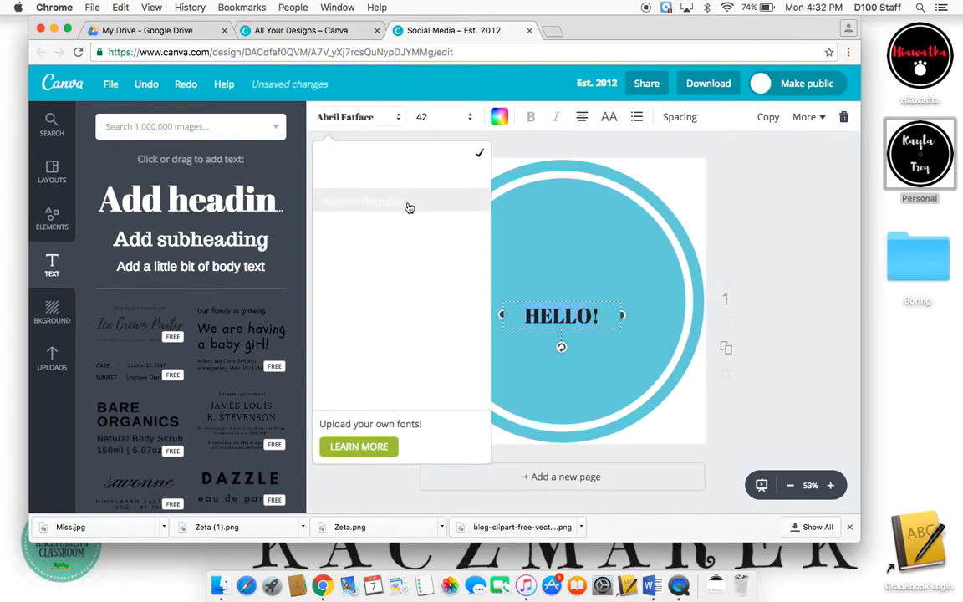
pyautogui.click(387, 117)
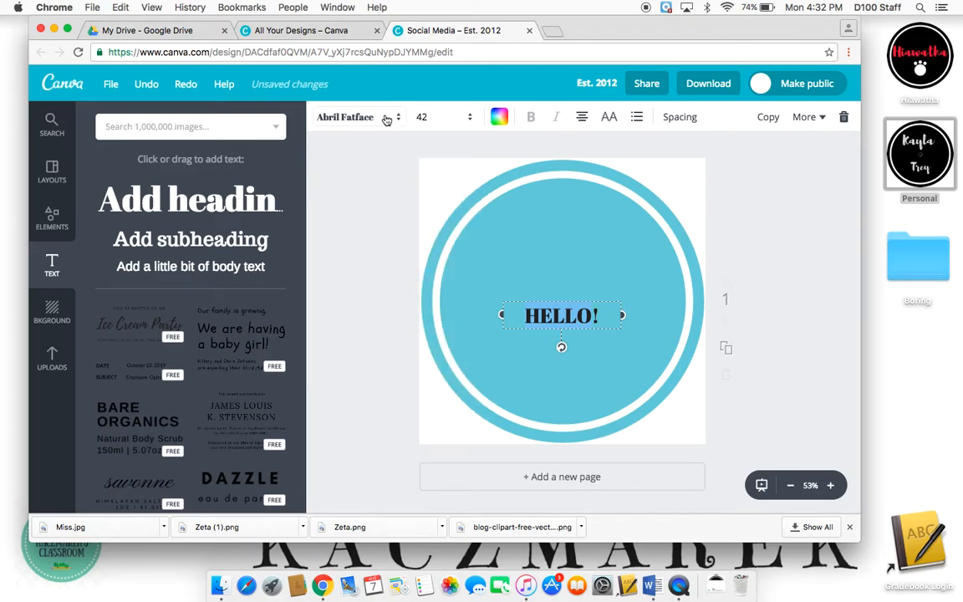
pyautogui.click(461, 123)
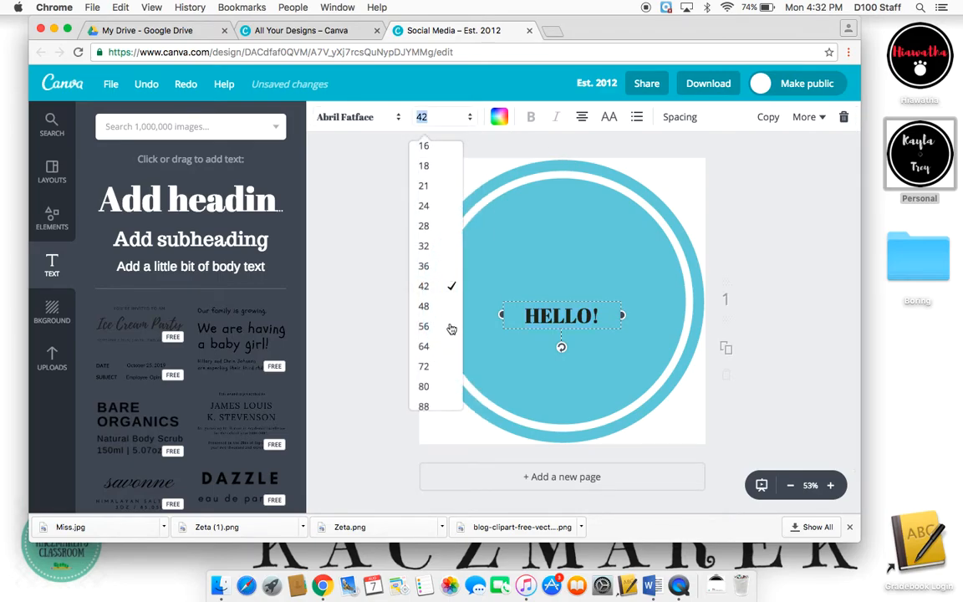
pyautogui.scroll(-3, 451, 334)
pyautogui.click(448, 359)
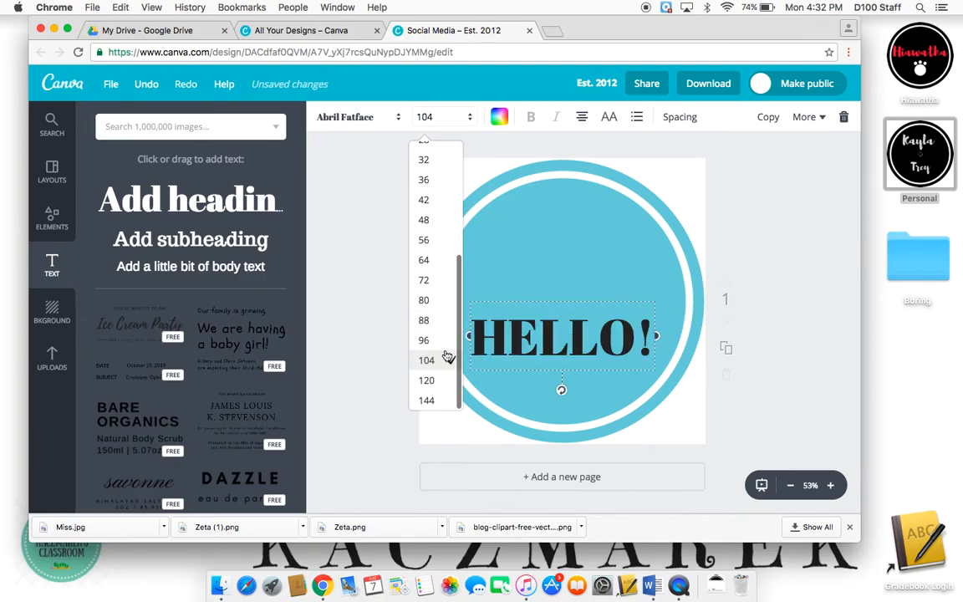
pyautogui.click(436, 117)
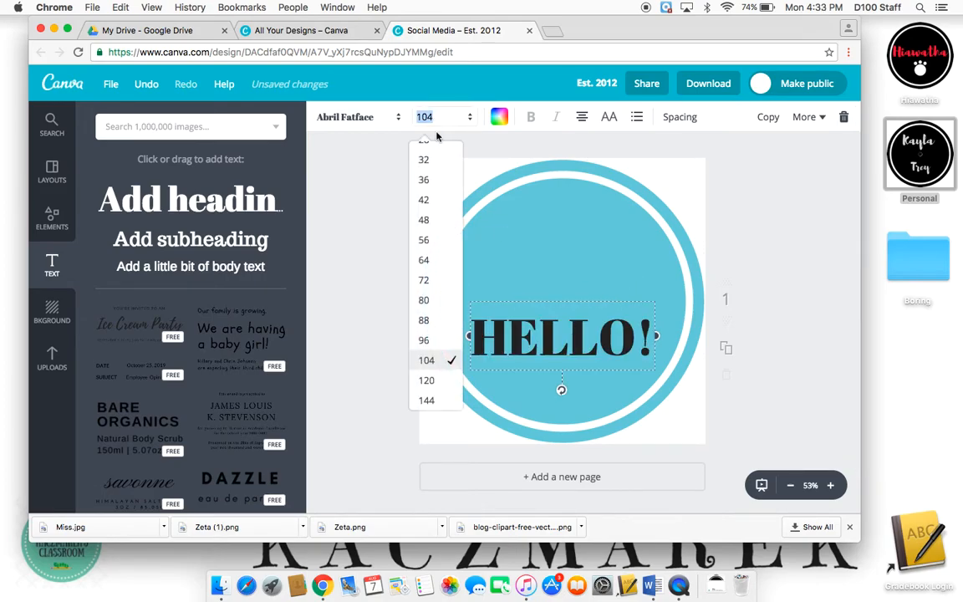
pyautogui.click(448, 398)
# - Make the heading text white and move it higher in the circle
pyautogui.click(499, 117)
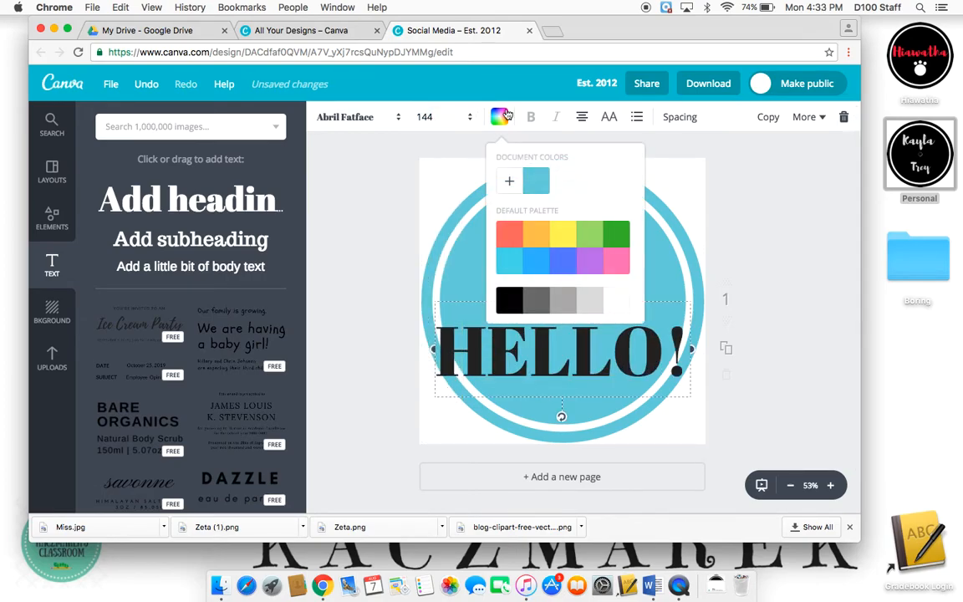
pyautogui.click(607, 300)
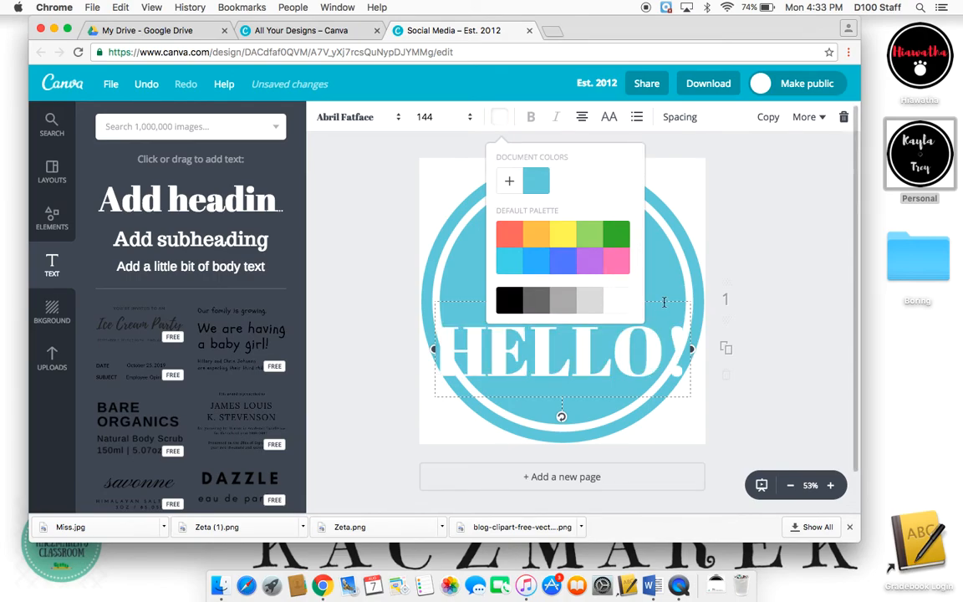
pyautogui.moveTo(664, 302); pyautogui.dragTo(669, 242)
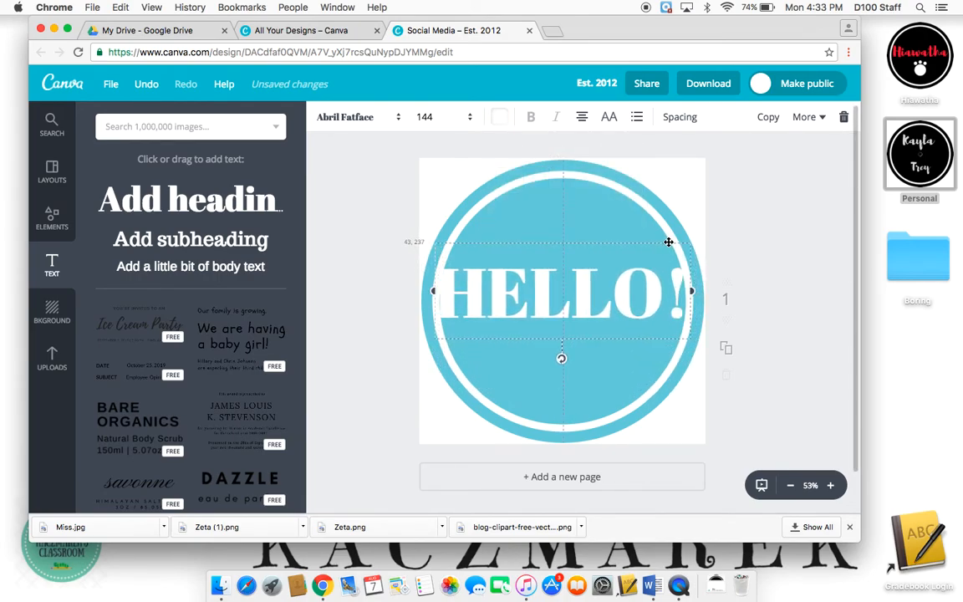
# - Narrow the heading box, set its font size to 120 and centre it in the circle
pyautogui.moveTo(691, 291); pyautogui.dragTo(666, 290)
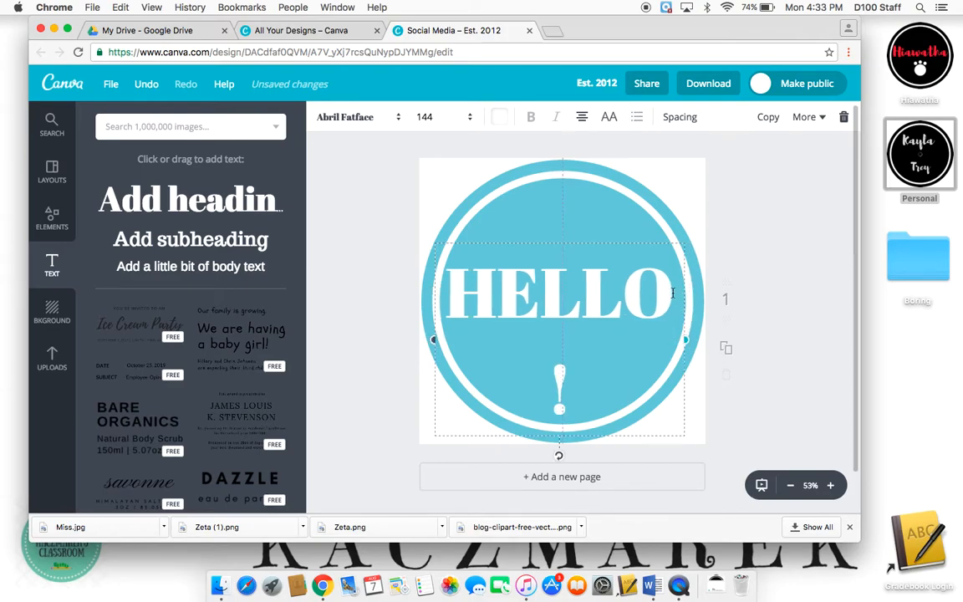
pyautogui.doubleClick(616, 297)
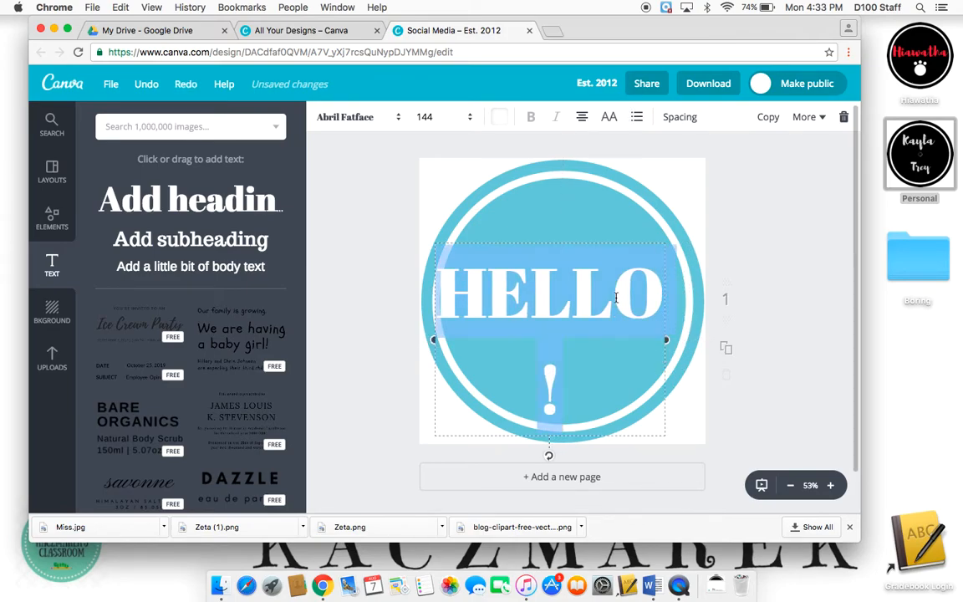
pyautogui.click(427, 117)
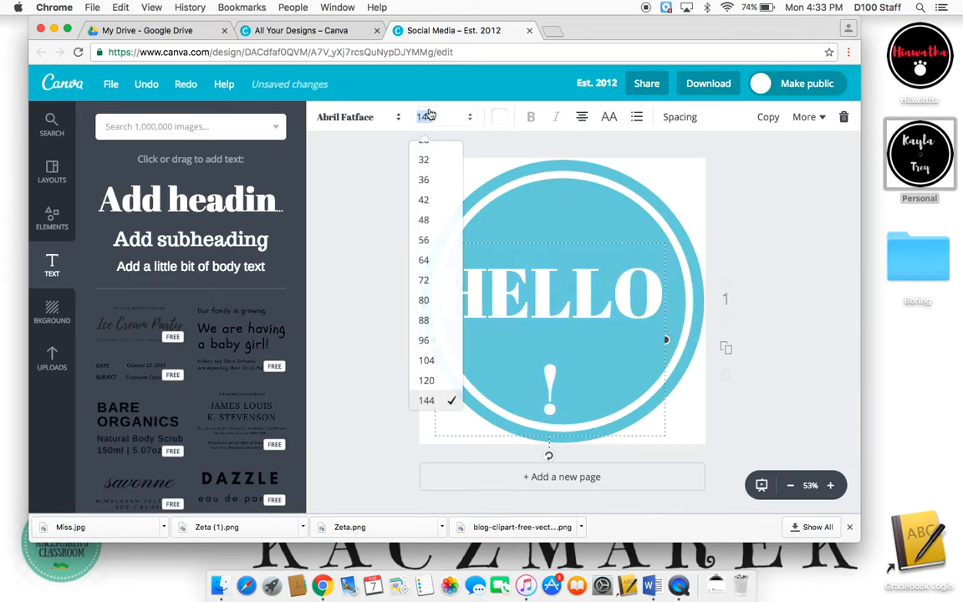
pyautogui.click(427, 383)
pyautogui.moveTo(600, 242); pyautogui.dragTo(612, 258)
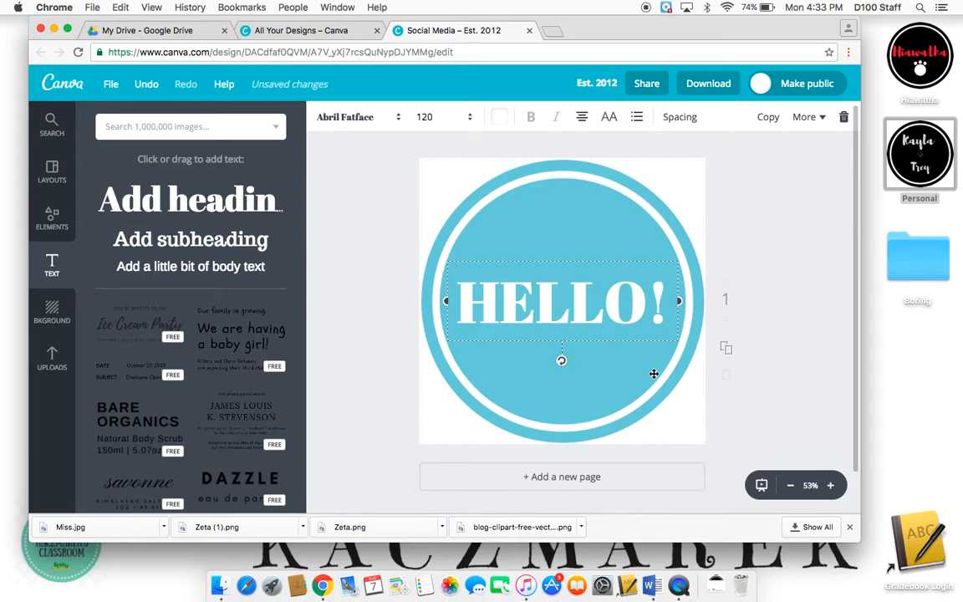
pyautogui.click(654, 374)
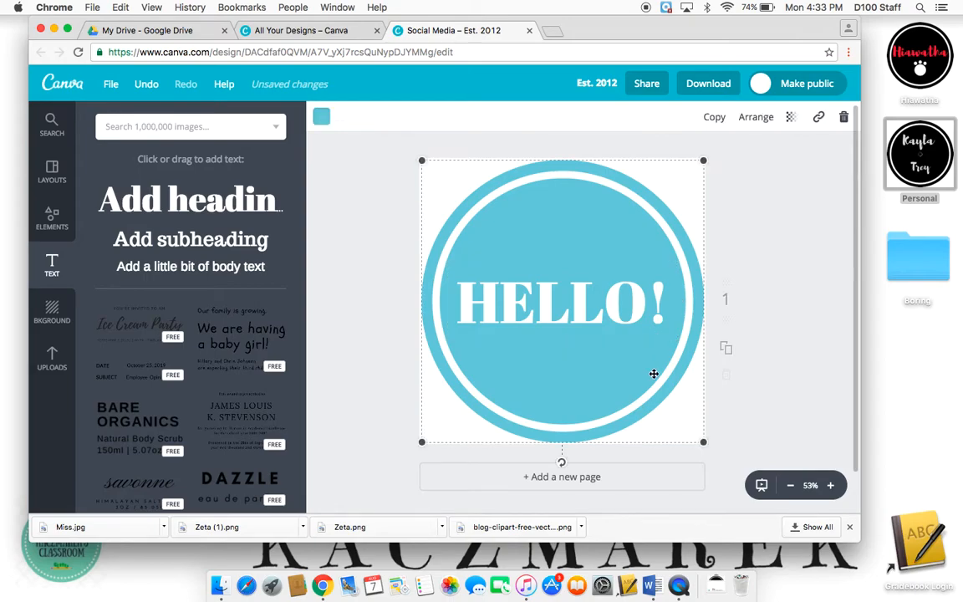
# - Return to the design elements and open the Illustrations collection
pyautogui.click(53, 216)
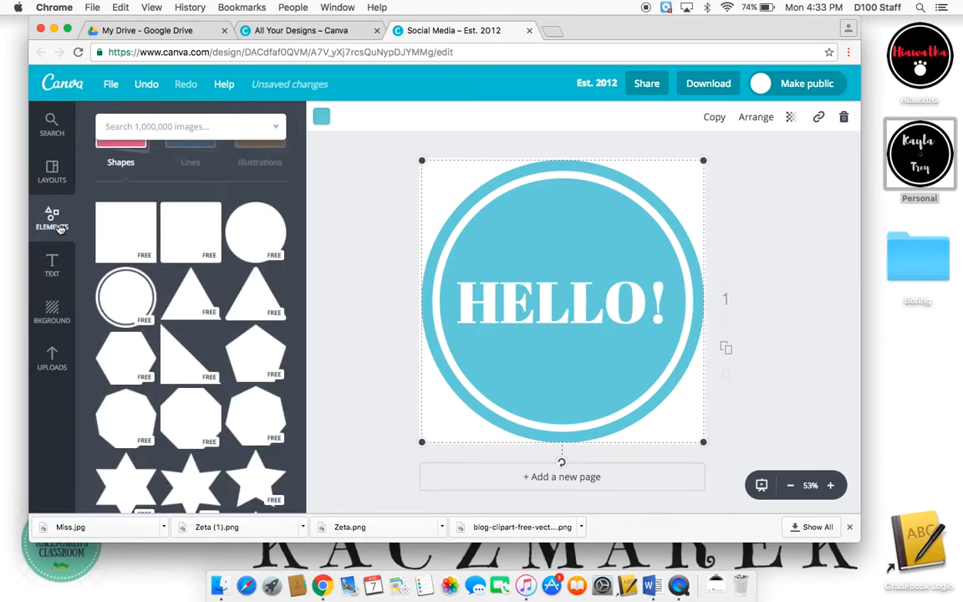
pyautogui.scroll(5, 192, 221)
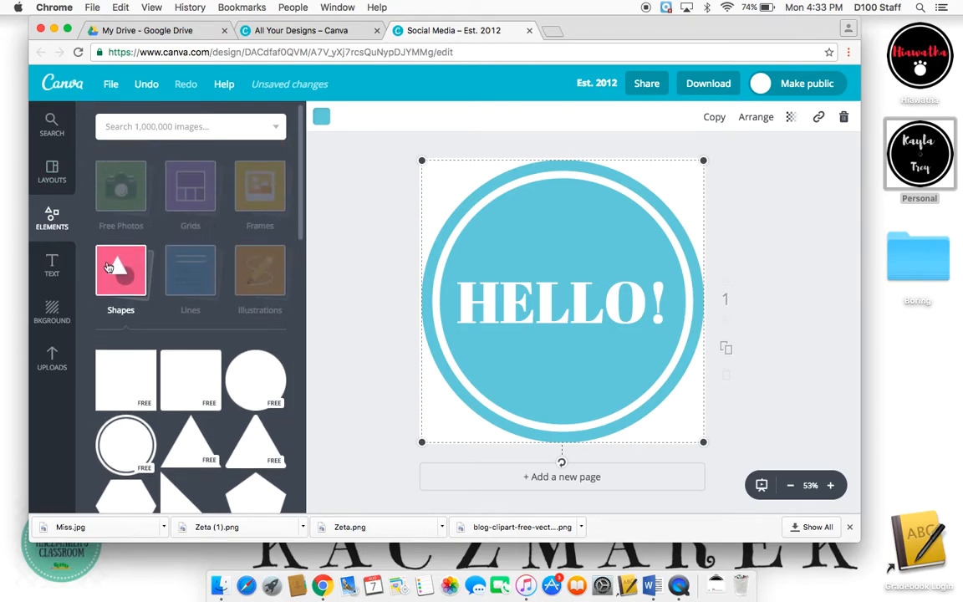
pyautogui.click(108, 268)
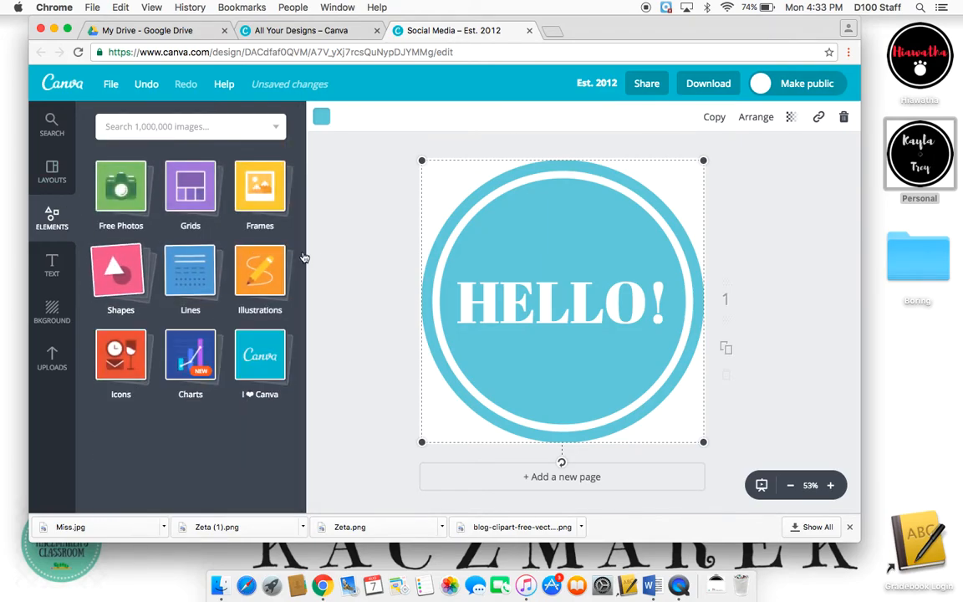
pyautogui.click(258, 284)
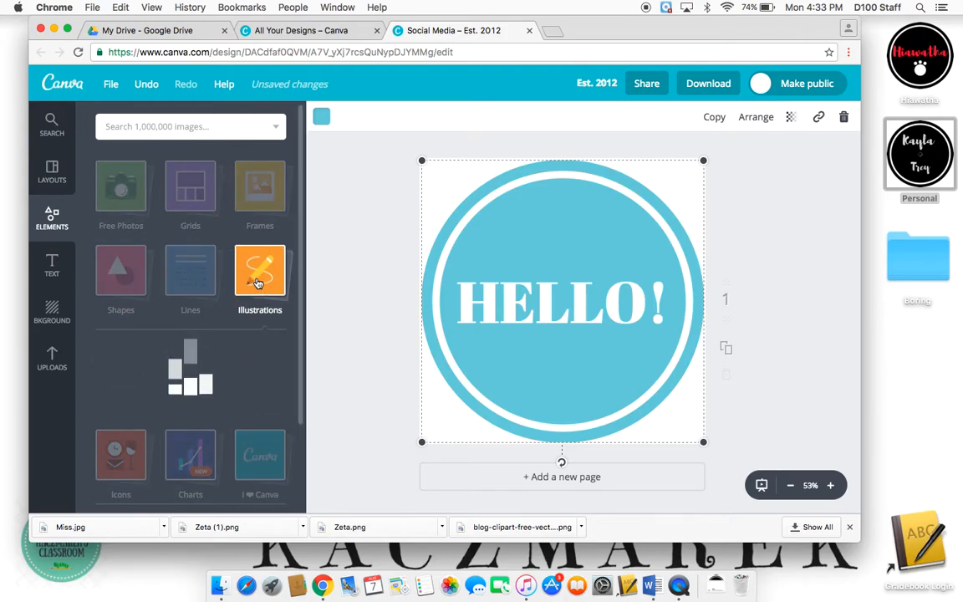
# - Scroll through the Illustrations collection and add the red, white and blue popsicle to the design
pyautogui.scroll(-10, 257, 283)
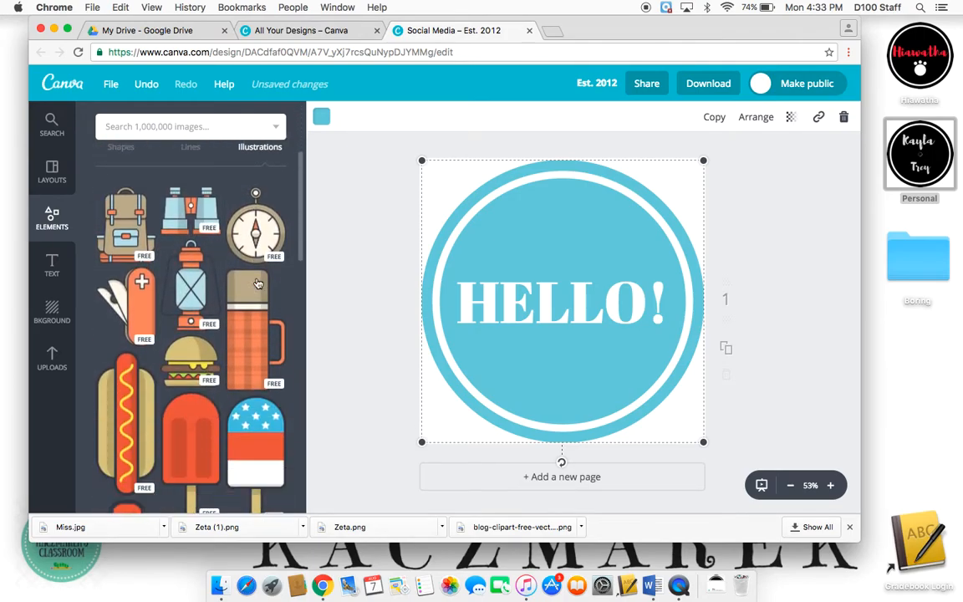
pyautogui.scroll(-2, 258, 283)
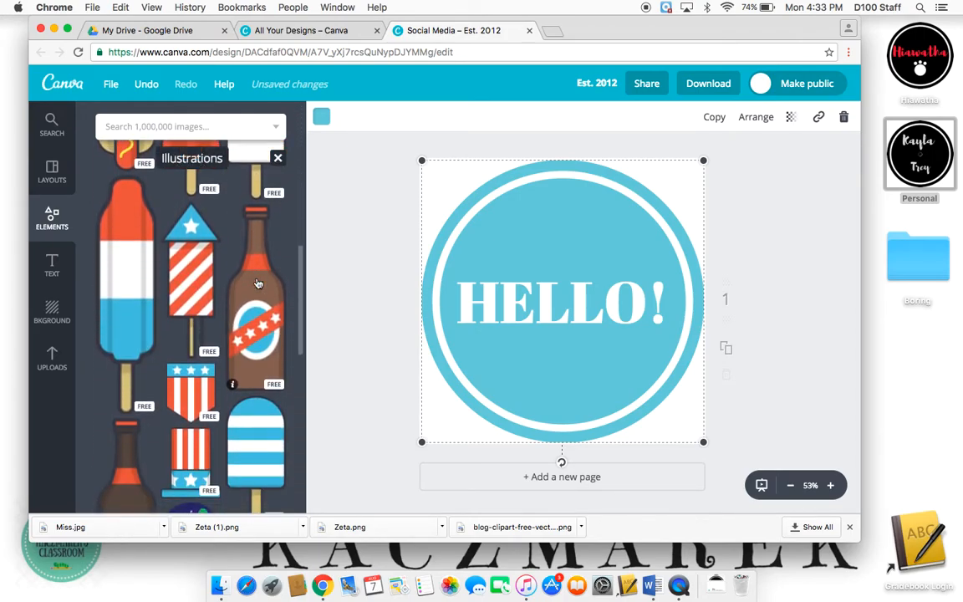
pyautogui.click(124, 304)
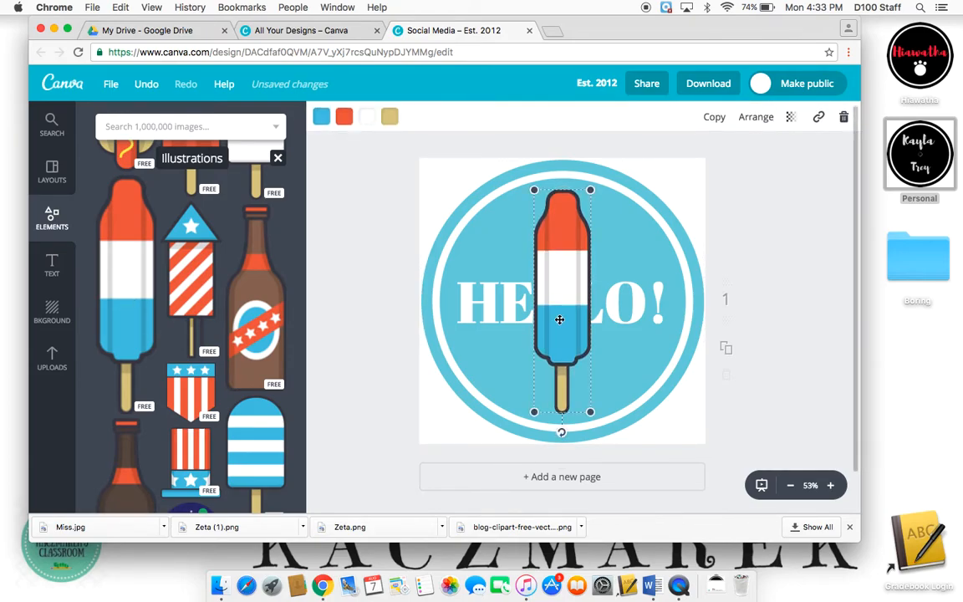
# - Shrink the popsicle, rotate it to lie horizontally and place it below the HELLO! heading
pyautogui.moveTo(591, 189); pyautogui.dragTo(560, 280)
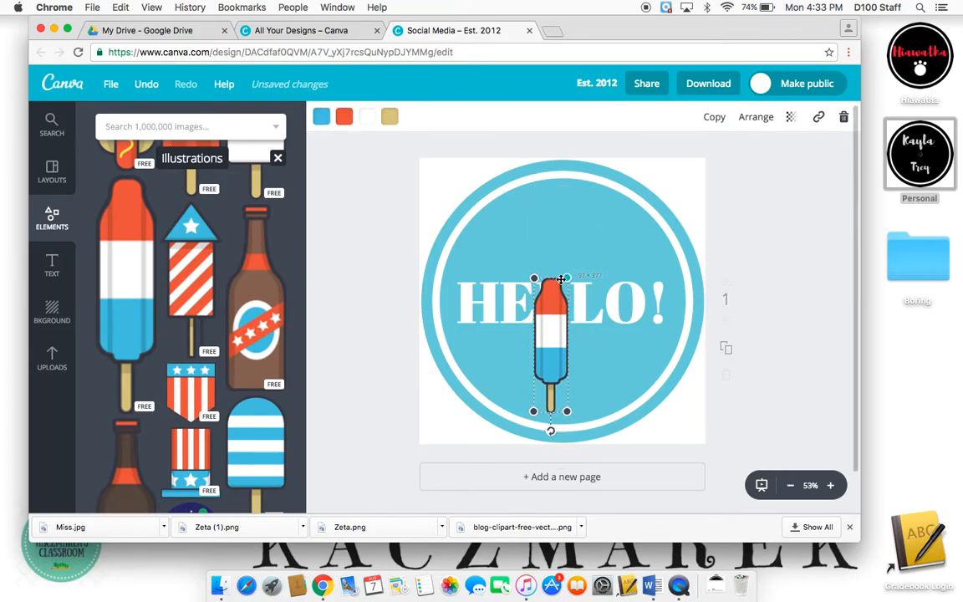
pyautogui.moveTo(550, 433); pyautogui.dragTo(466, 339)
pyautogui.moveTo(595, 360); pyautogui.dragTo(590, 366)
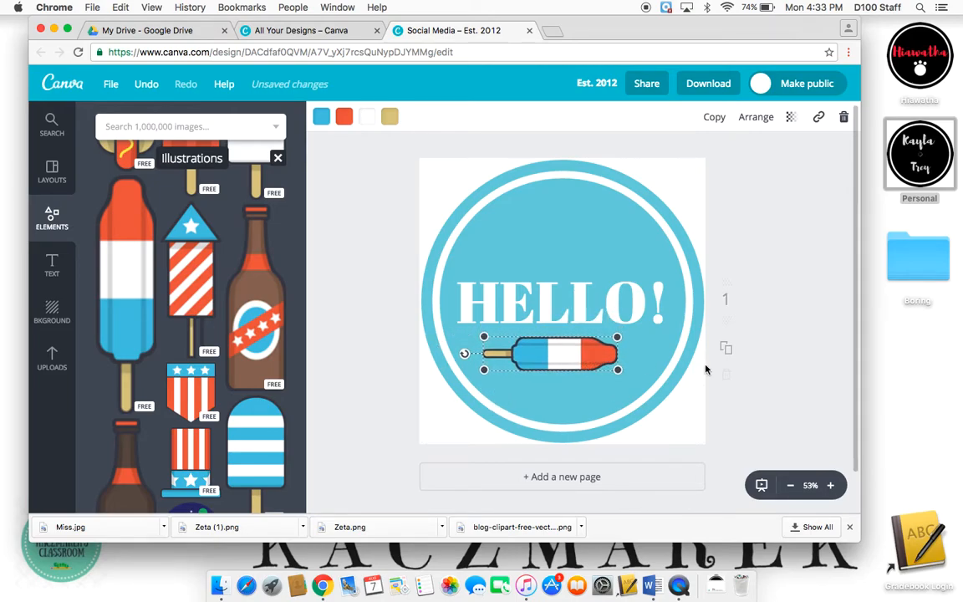
pyautogui.click(779, 330)
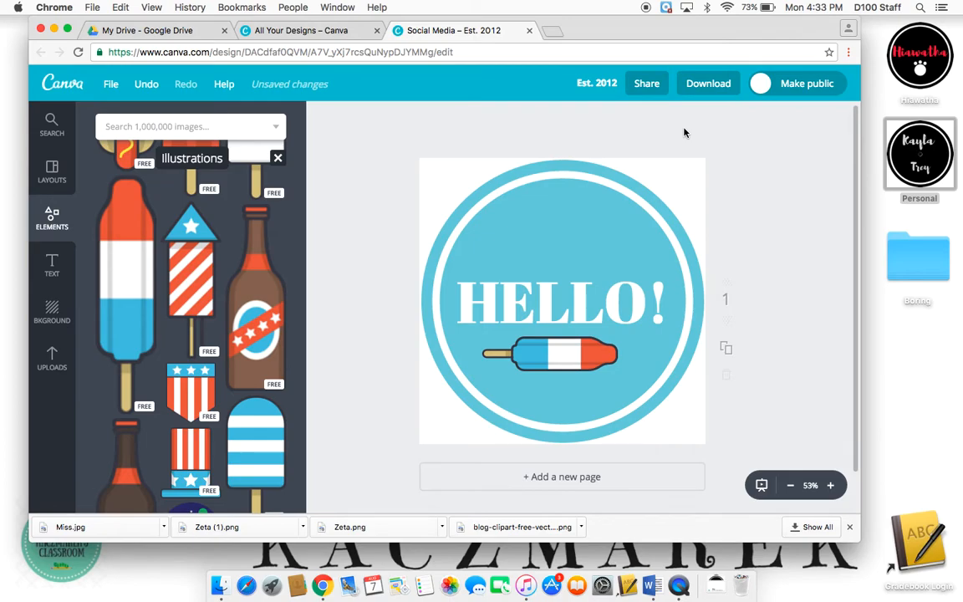
# - Download the design as a PNG file and close the download confirmation
pyautogui.click(713, 92)
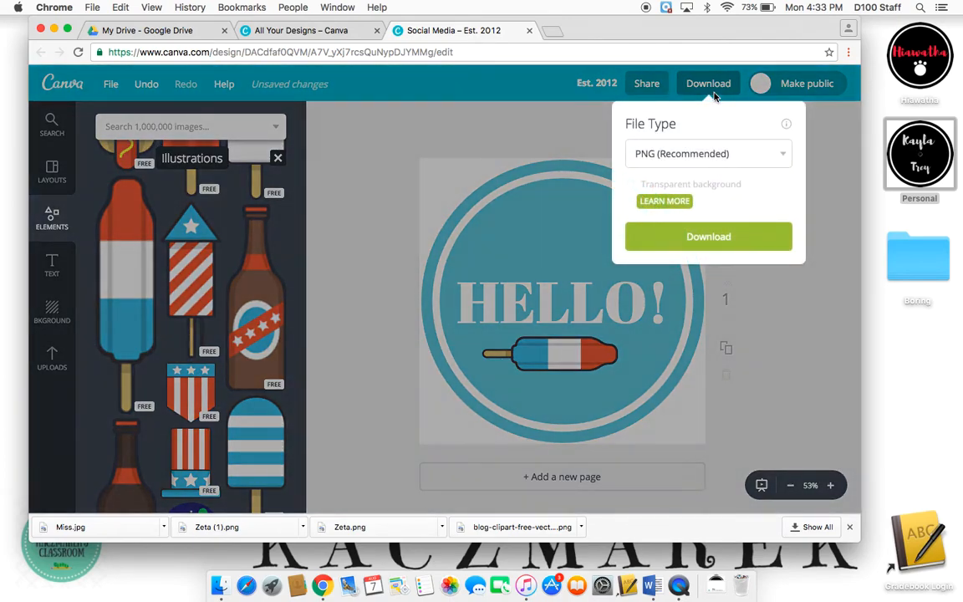
pyautogui.click(737, 252)
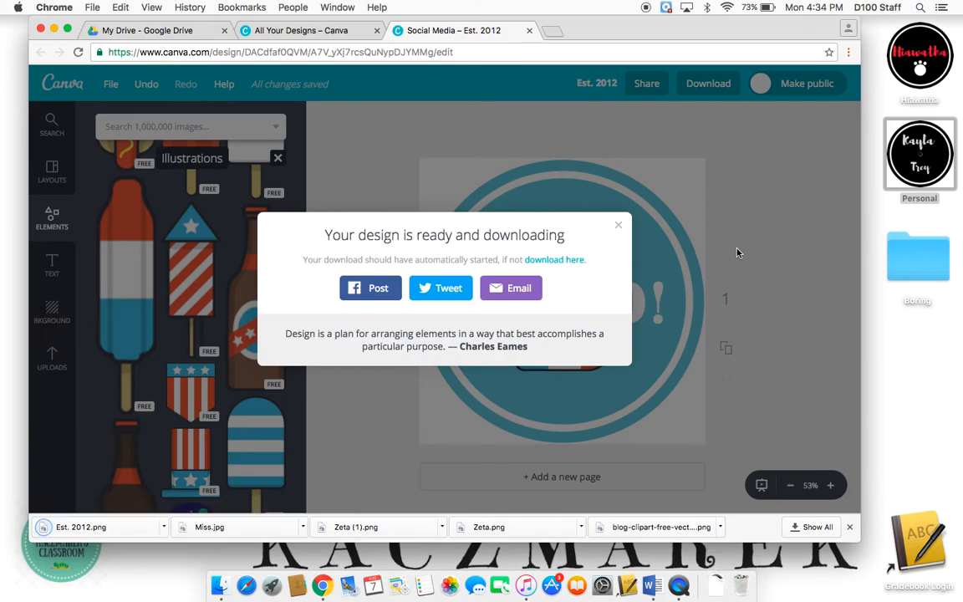
pyautogui.click(620, 226)
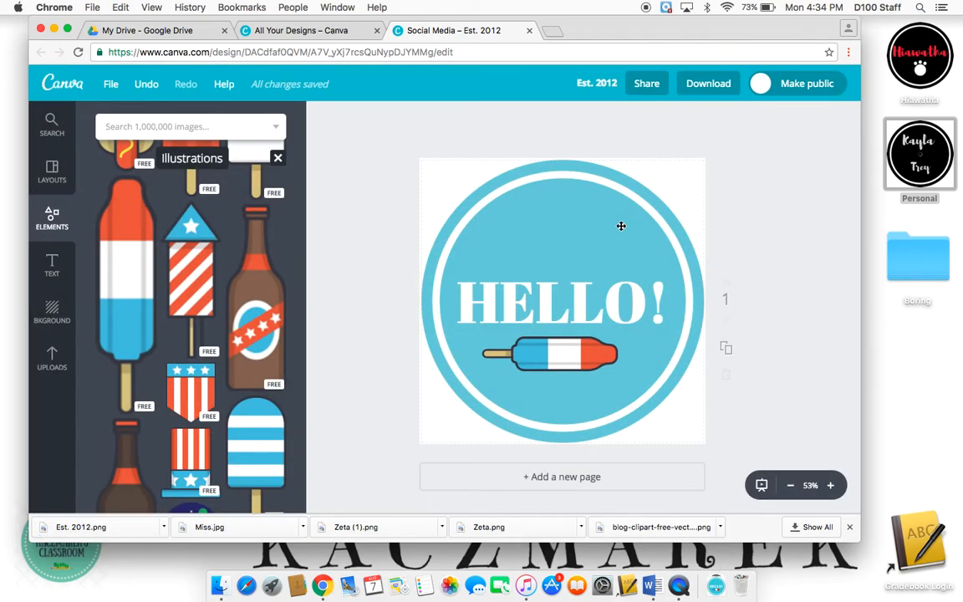
# - Open the downloaded Est. 2012.png in Preview, minimize the browser window and centre the Preview window
pyautogui.click(100, 528)
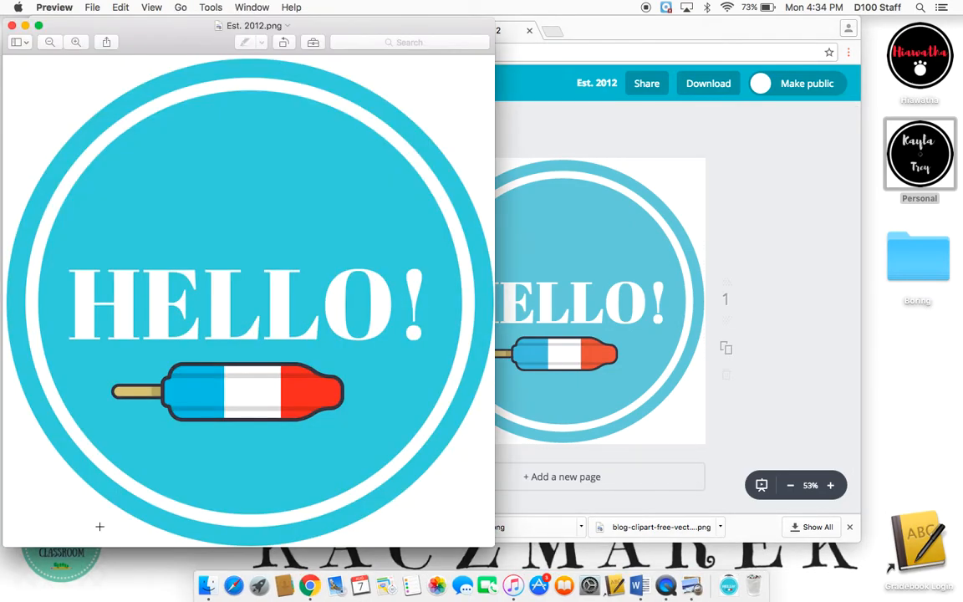
pyautogui.click(760, 423)
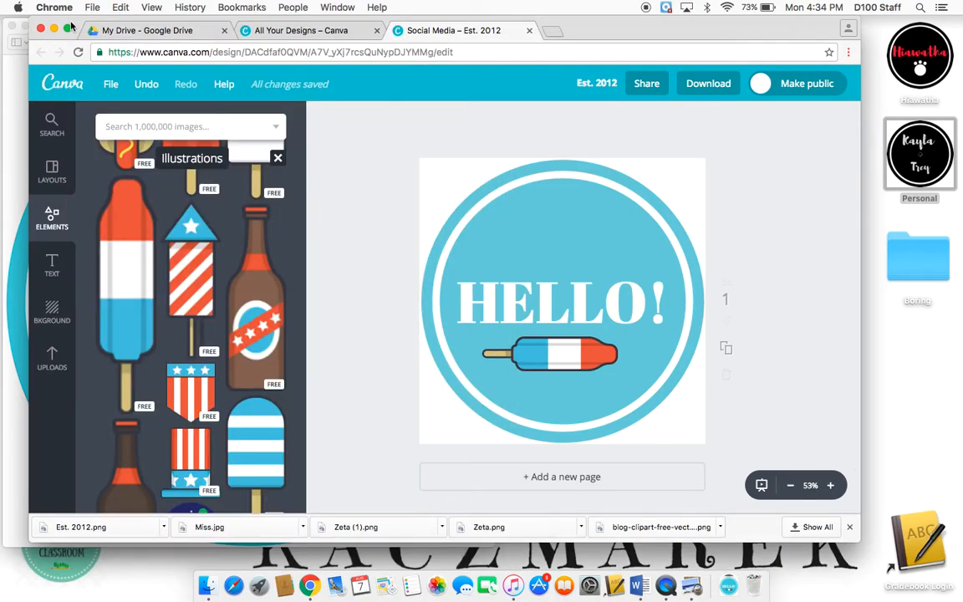
pyautogui.click(52, 30)
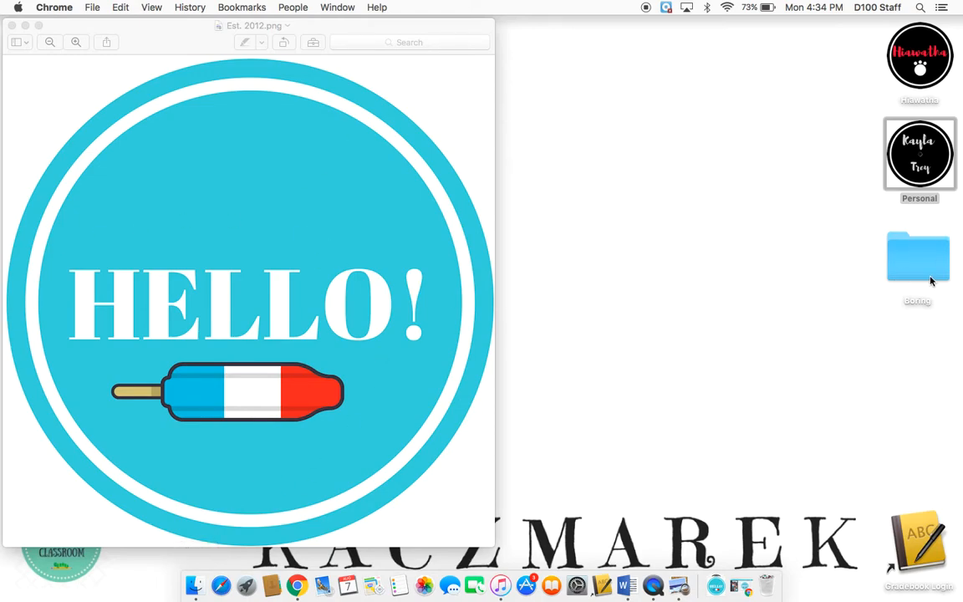
pyautogui.moveTo(433, 28); pyautogui.dragTo(666, 36)
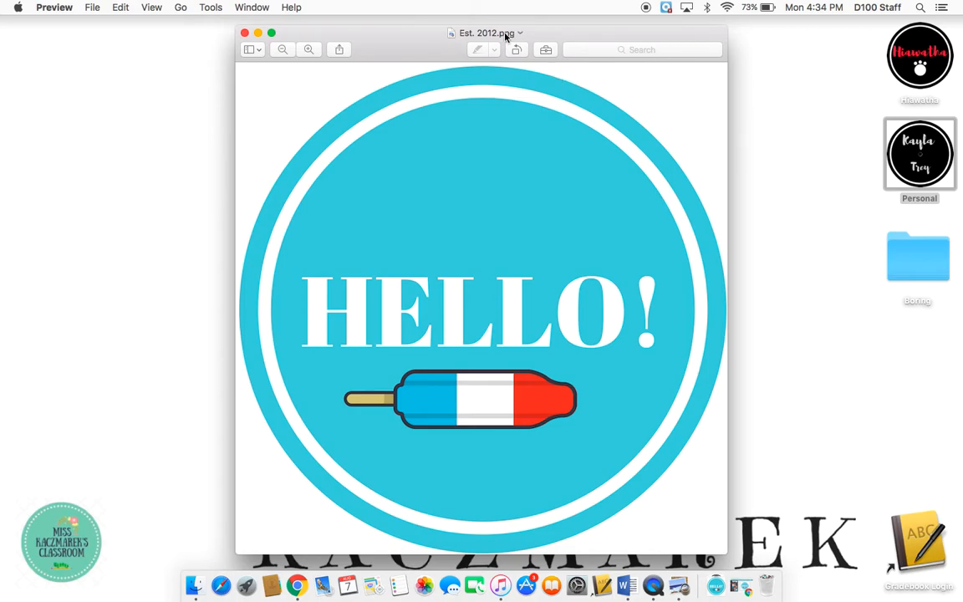
pyautogui.rightClick(454, 36)
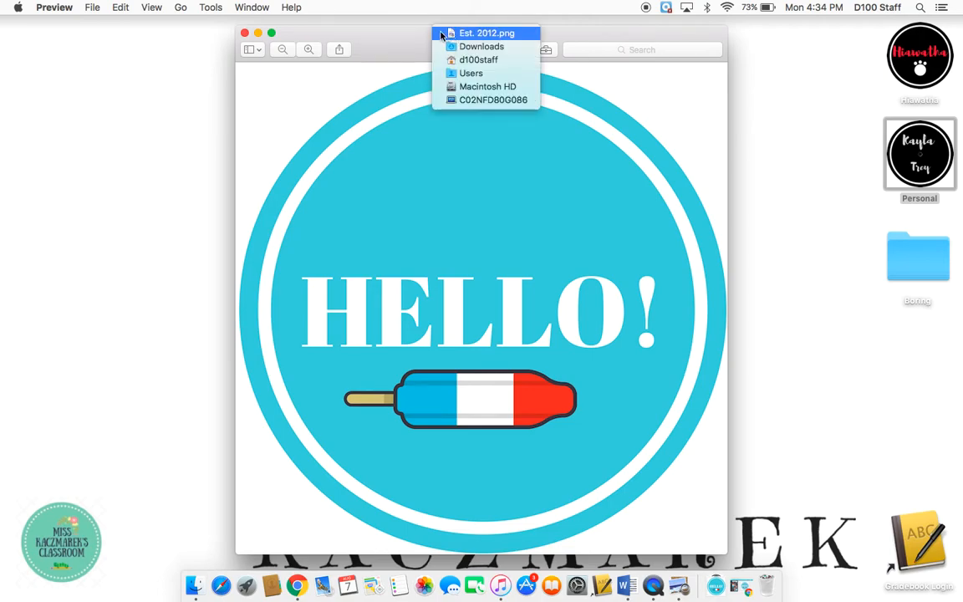
pyautogui.click(412, 36)
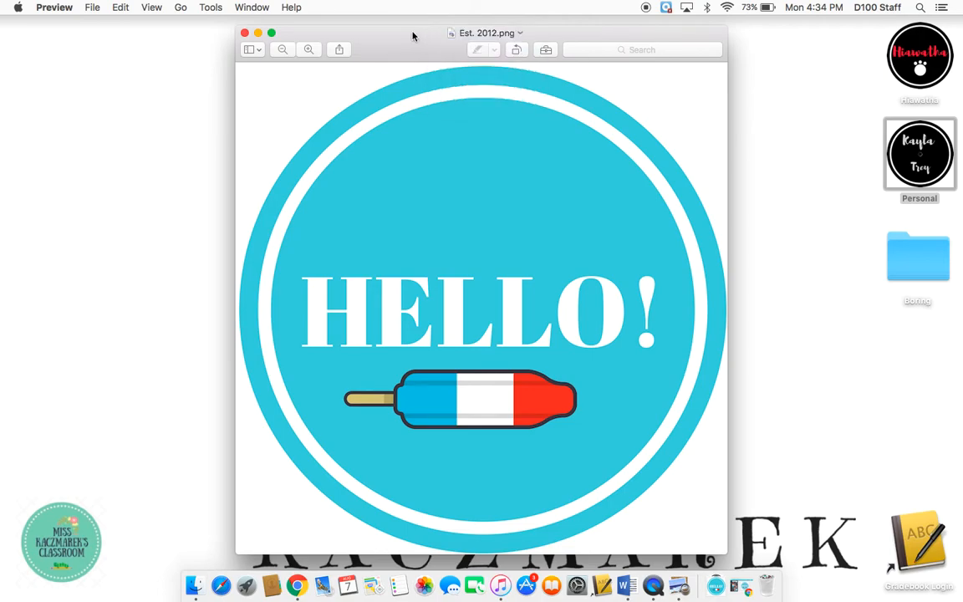
pyautogui.click(491, 34)
pyautogui.click(422, 33)
# - Copy the Est. 2012.png image and paste it as the icon of the Boring desktop folder, then close its info window
pyautogui.click(121, 8)
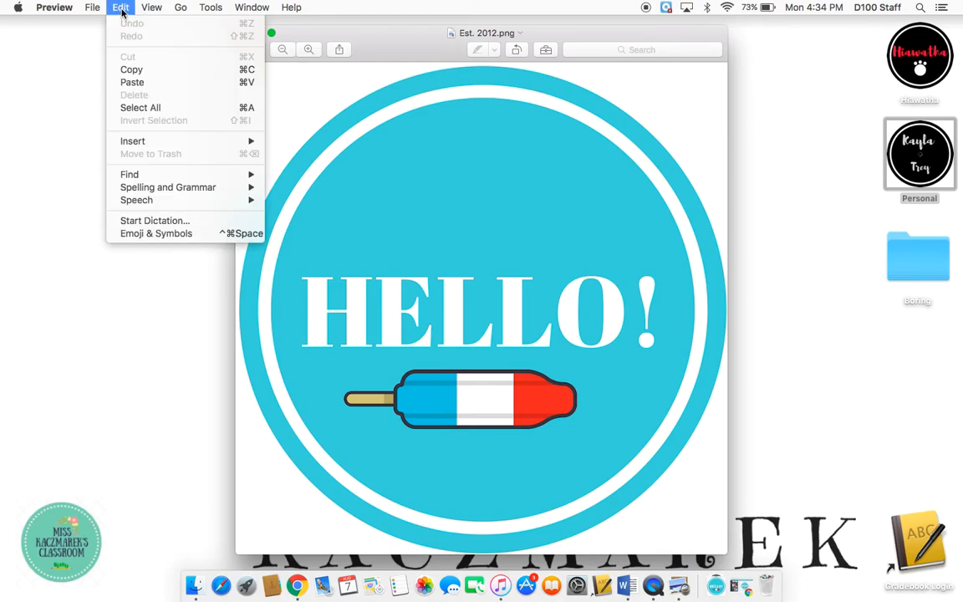
pyautogui.click(142, 74)
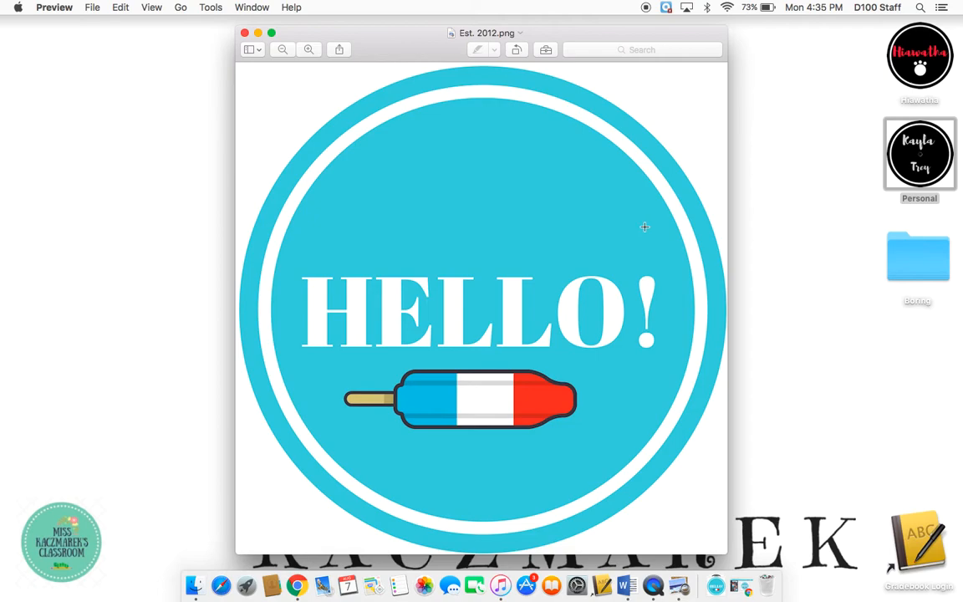
pyautogui.rightClick(905, 259)
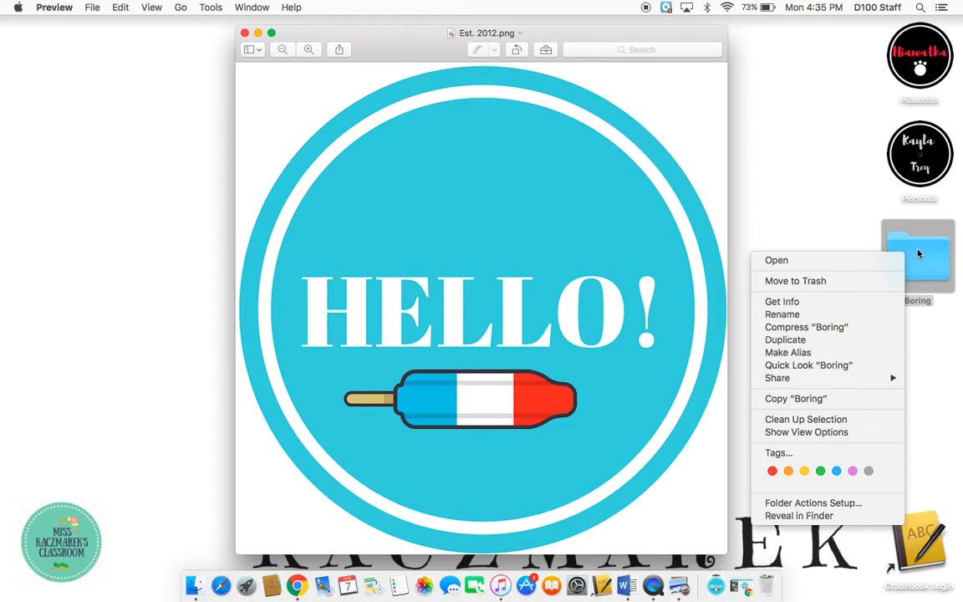
pyautogui.click(863, 306)
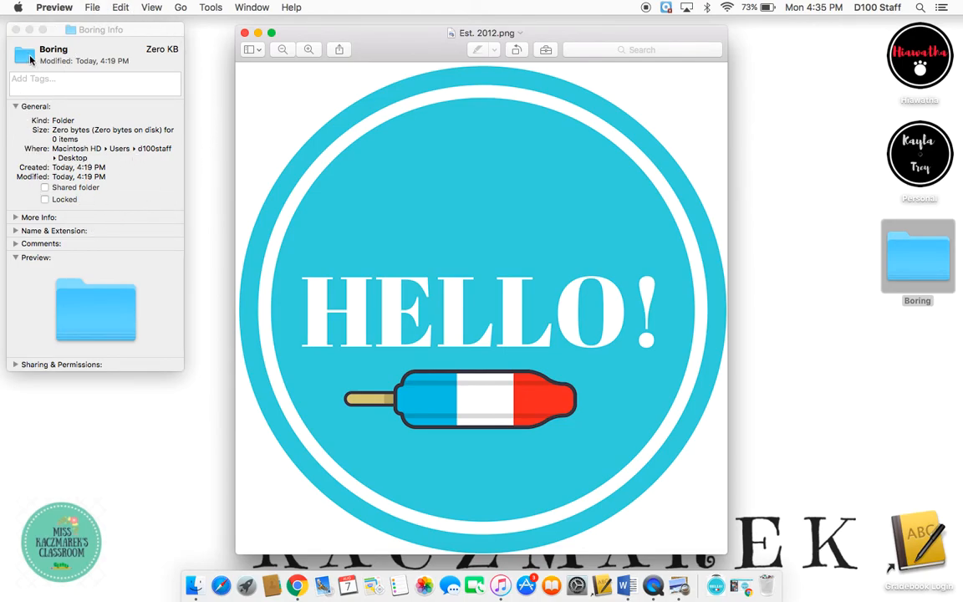
pyautogui.click(29, 58)
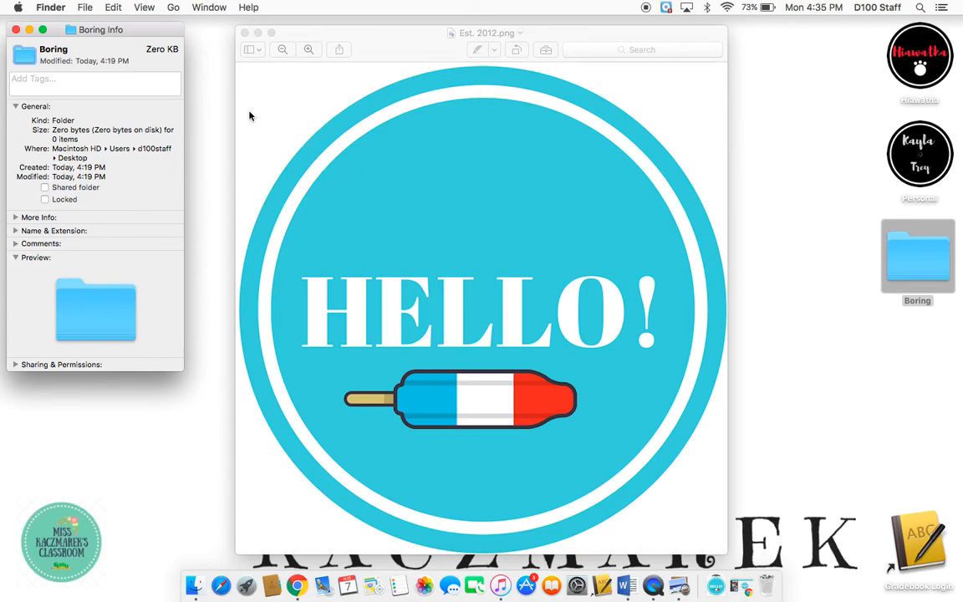
pyautogui.click(109, 8)
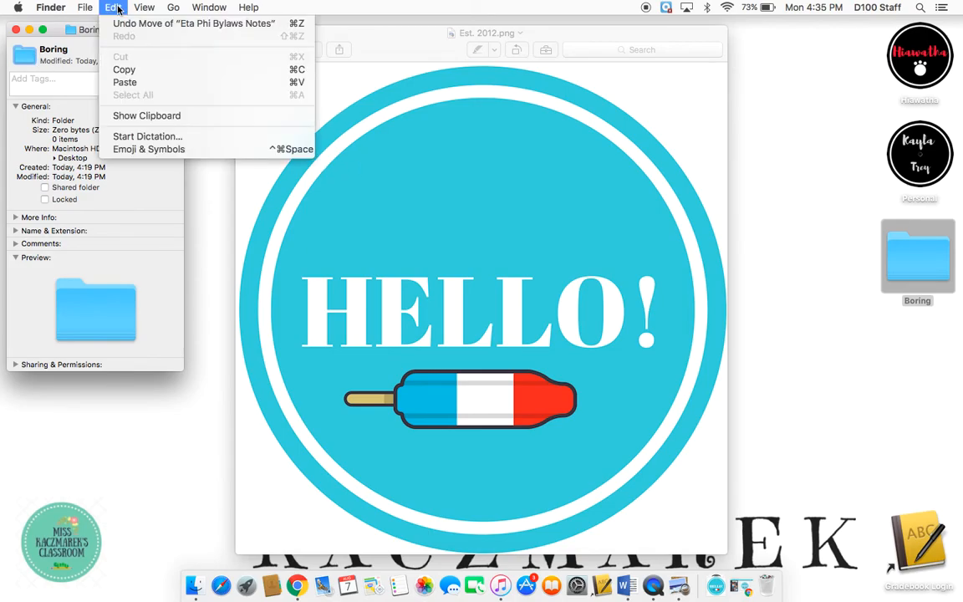
pyautogui.click(139, 85)
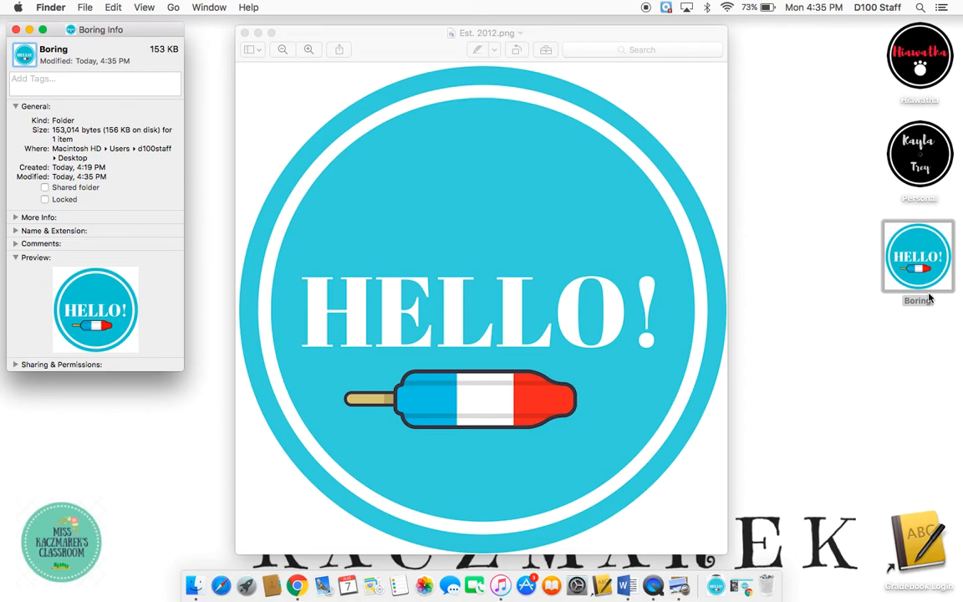
pyautogui.press('super+w')
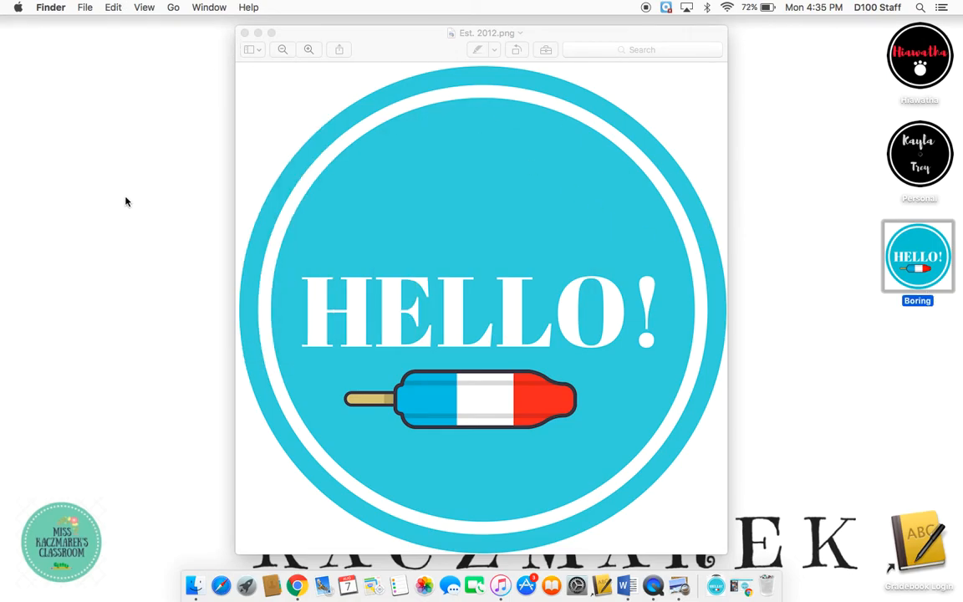
# - Create a new desktop folder and name it Boring2
pyautogui.click(88, 71)
pyautogui.click(86, 8)
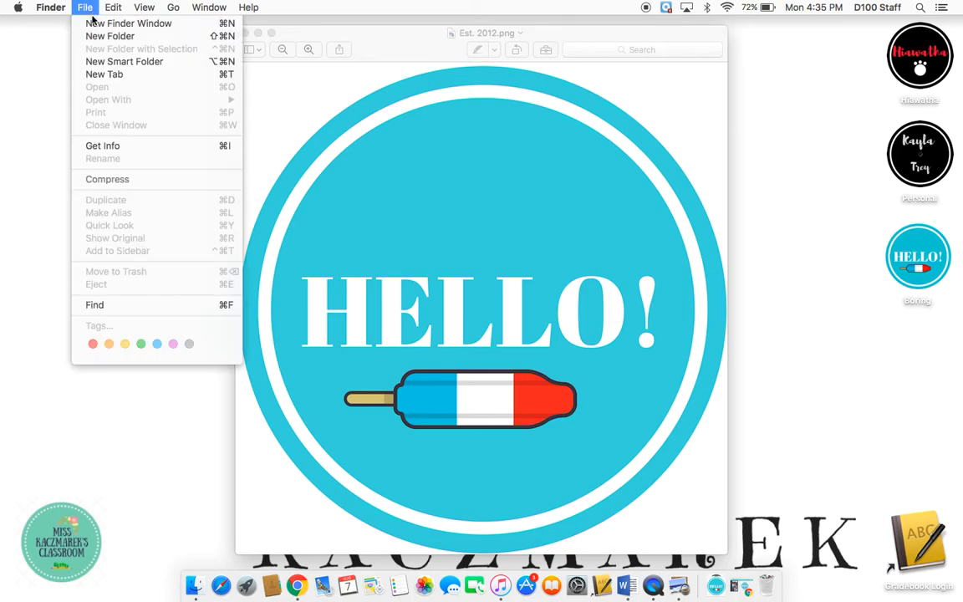
pyautogui.click(88, 36)
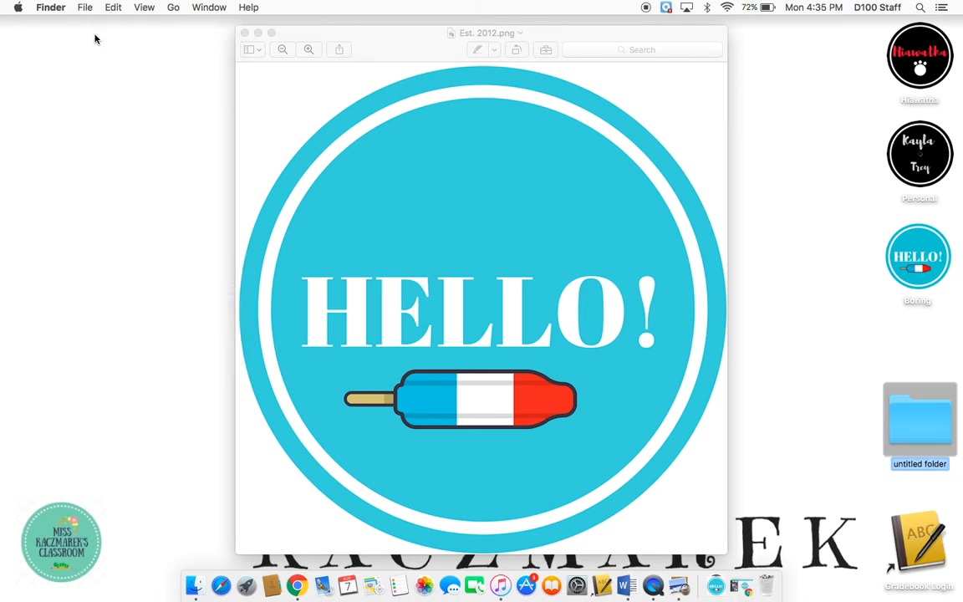
pyautogui.moveTo(928, 410); pyautogui.dragTo(917, 360)
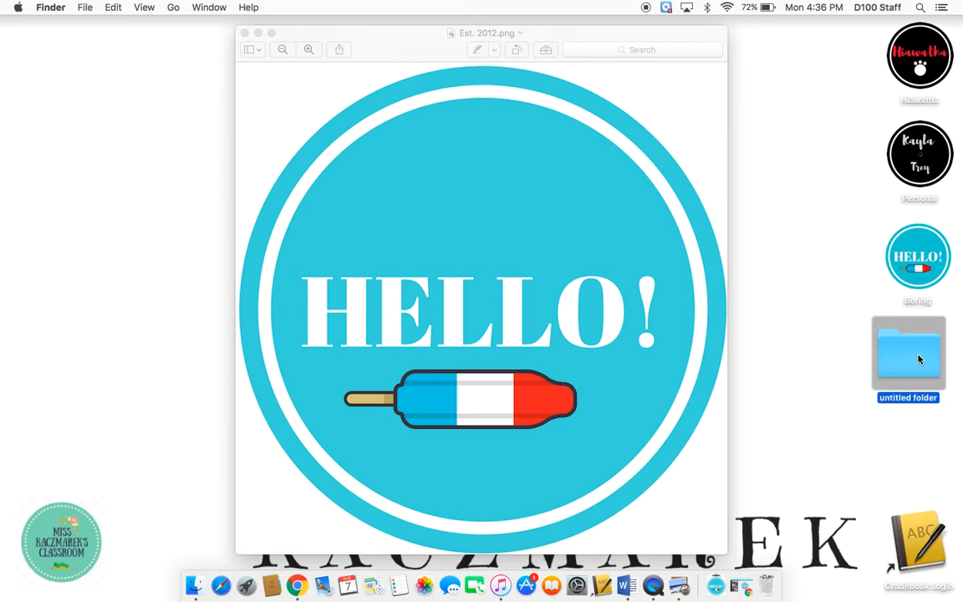
pyautogui.click(912, 398)
pyautogui.press('super+a')
pyautogui.write('Boring2')
pyautogui.press('Return')
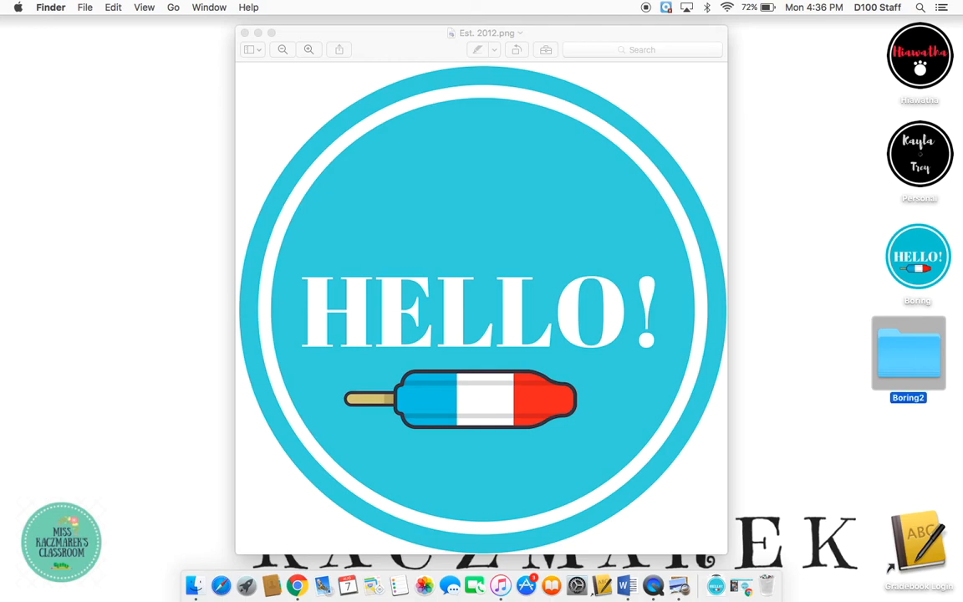
# - Nudge the Boring2 folder slightly and copy the Est. 2012.png image from the Preview window
pyautogui.moveTo(887, 353); pyautogui.dragTo(897, 352)
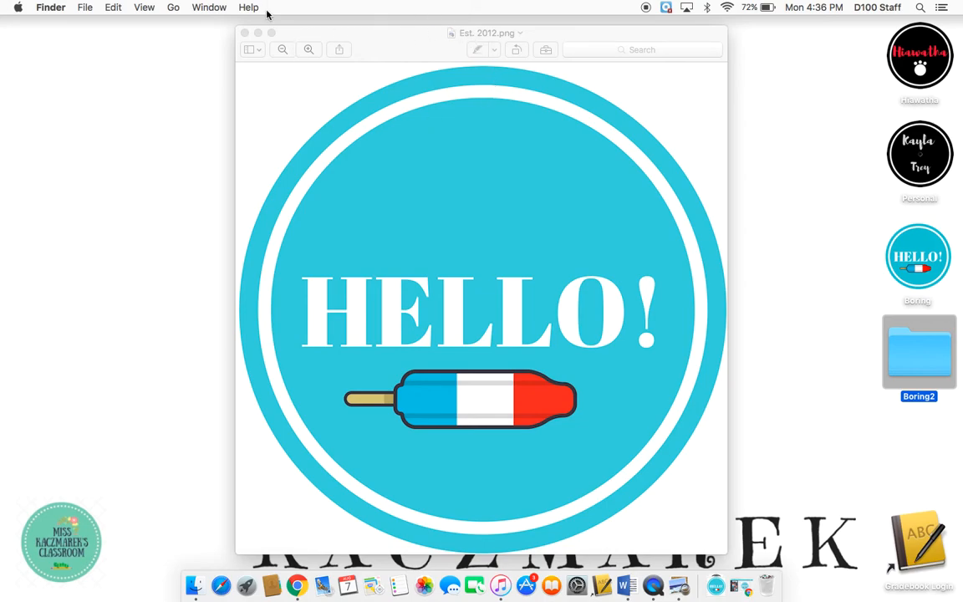
pyautogui.click(418, 51)
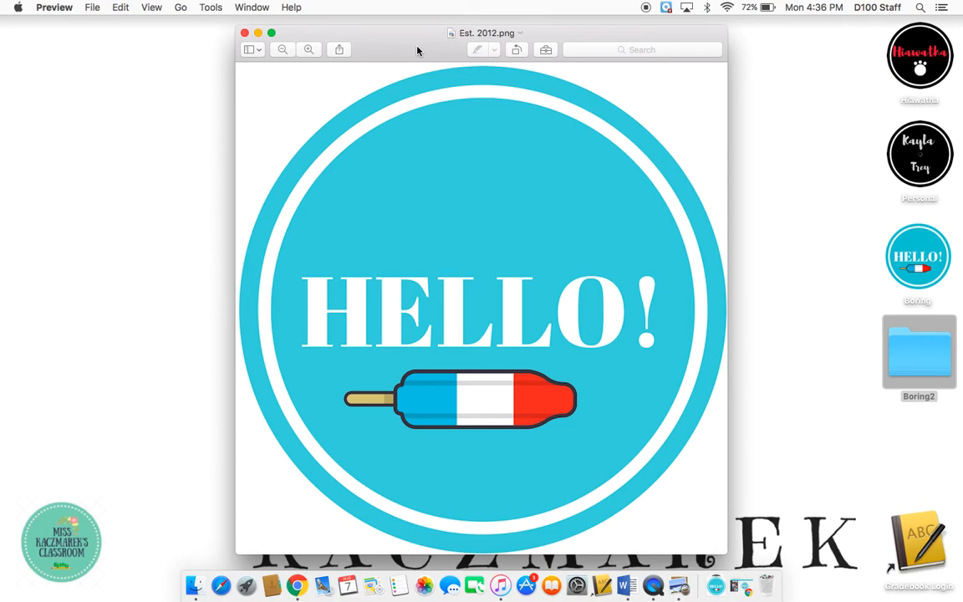
pyautogui.click(122, 8)
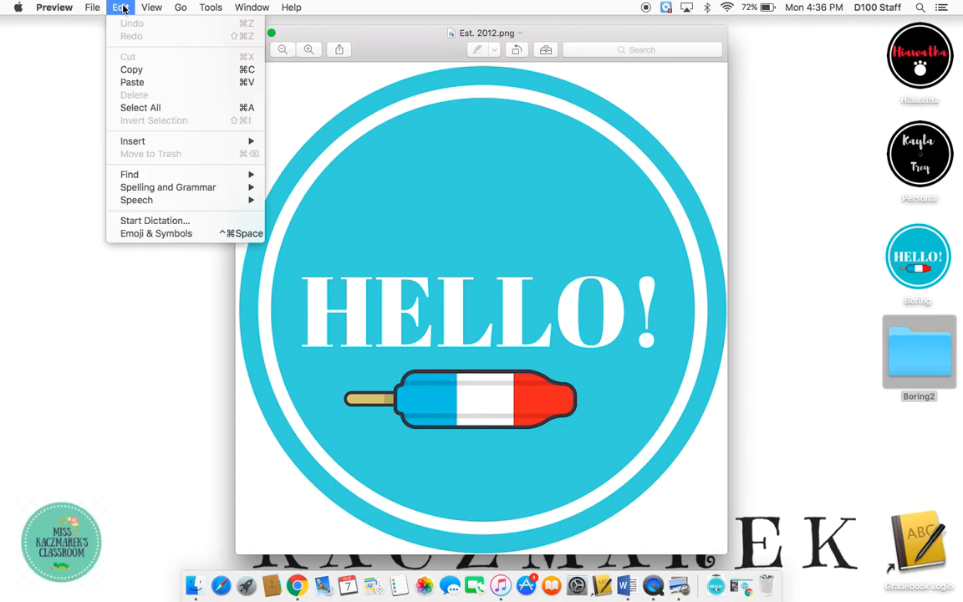
pyautogui.click(132, 70)
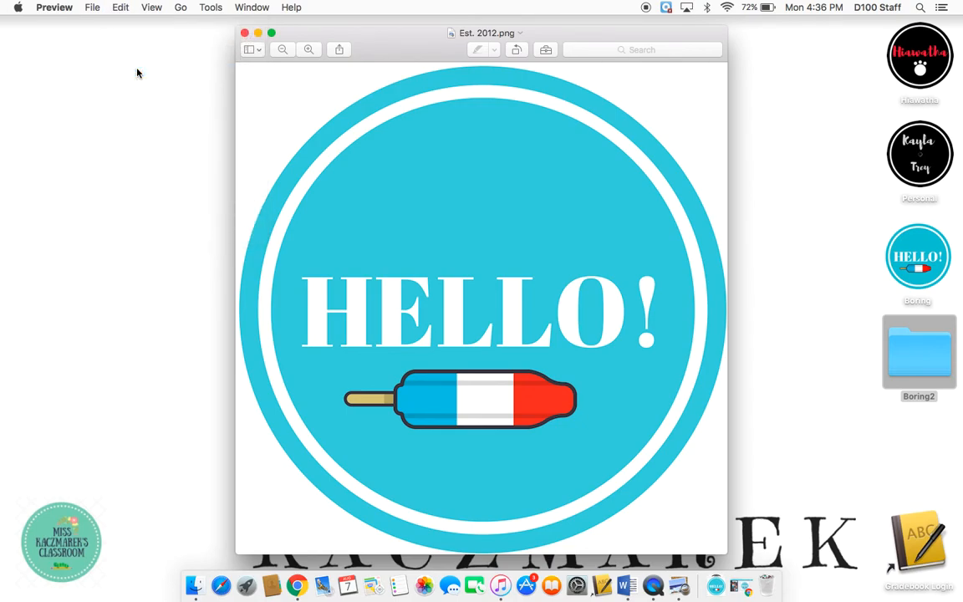
# - Open the info window for the Boring2 folder and select its folder icon
pyautogui.rightClick(929, 367)
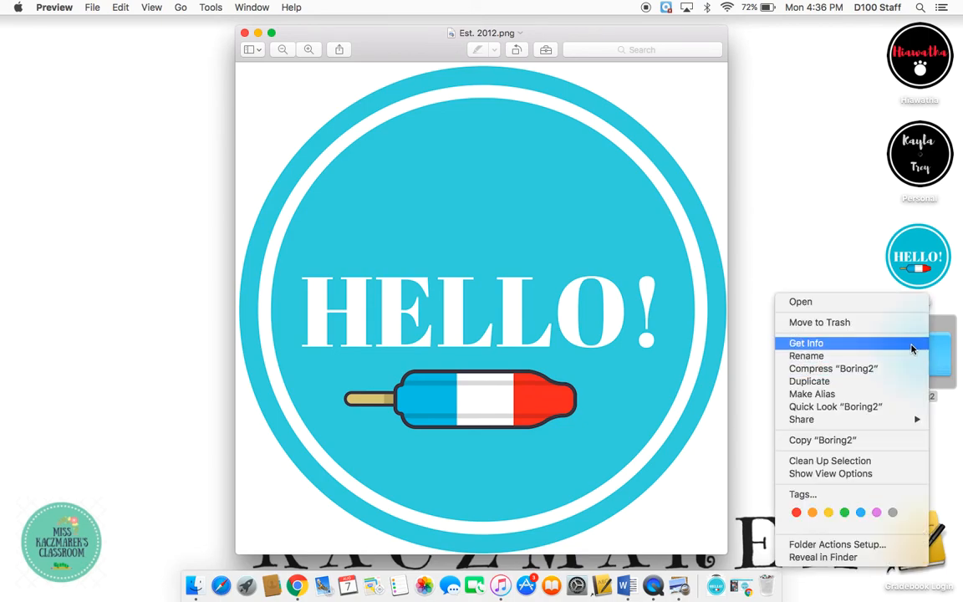
pyautogui.click(911, 349)
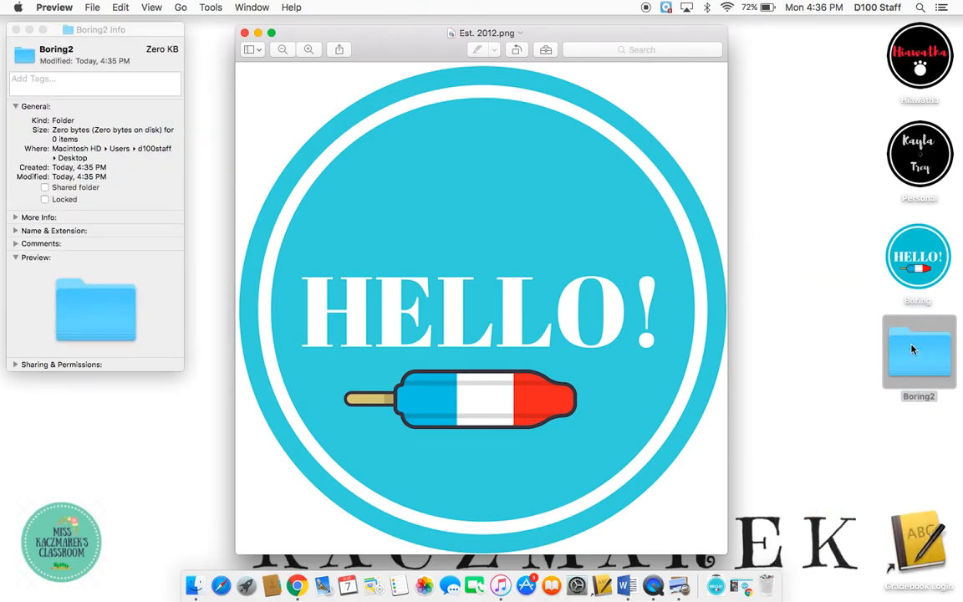
pyautogui.click(24, 58)
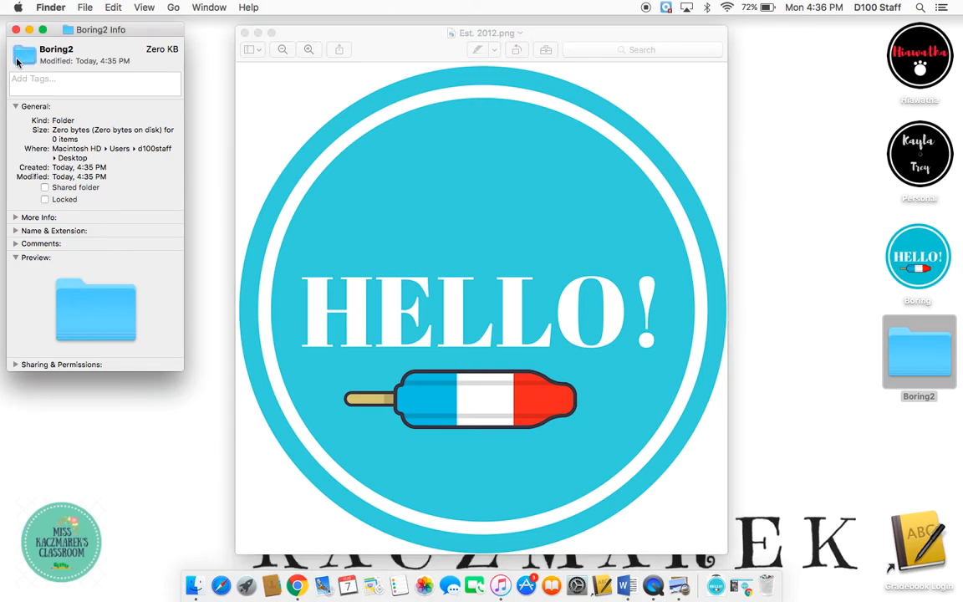
pyautogui.click(30, 84)
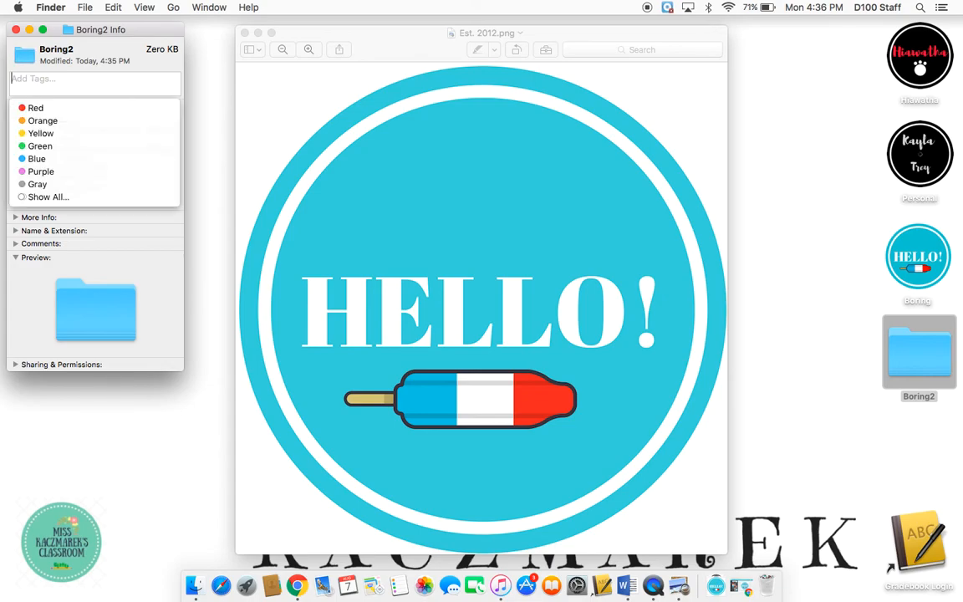
pyautogui.write('dkalksdfakl')
pyautogui.press('BackSpace')
pyautogui.press('BackSpace')
pyautogui.press('BackSpace')
pyautogui.press('BackSpace')
pyautogui.press('BackSpace')
pyautogui.press('BackSpace')
pyautogui.press('BackSpace')
pyautogui.press('BackSpace')
pyautogui.press('BackSpace')
pyautogui.press('BackSpace')
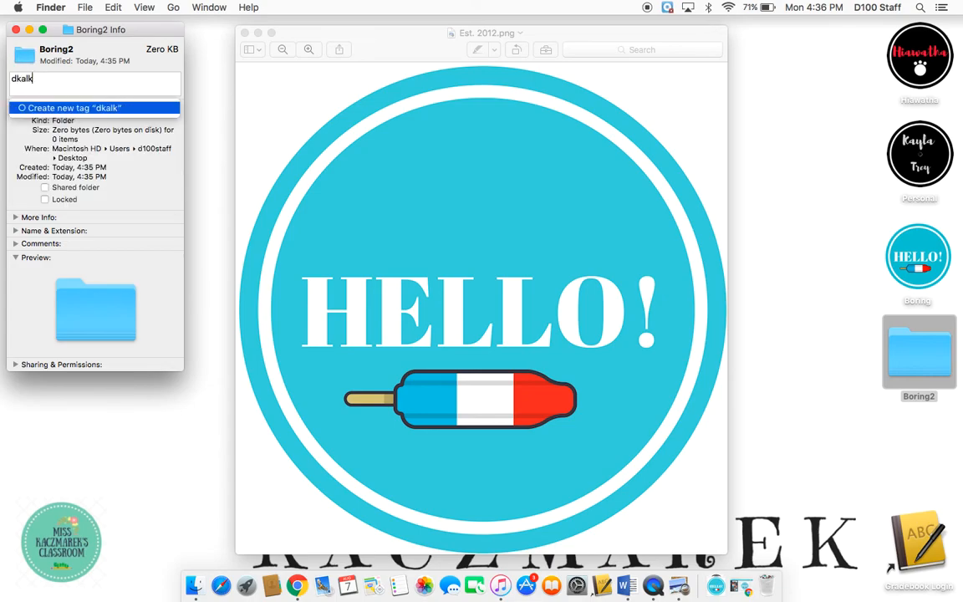
pyautogui.press('BackSpace')
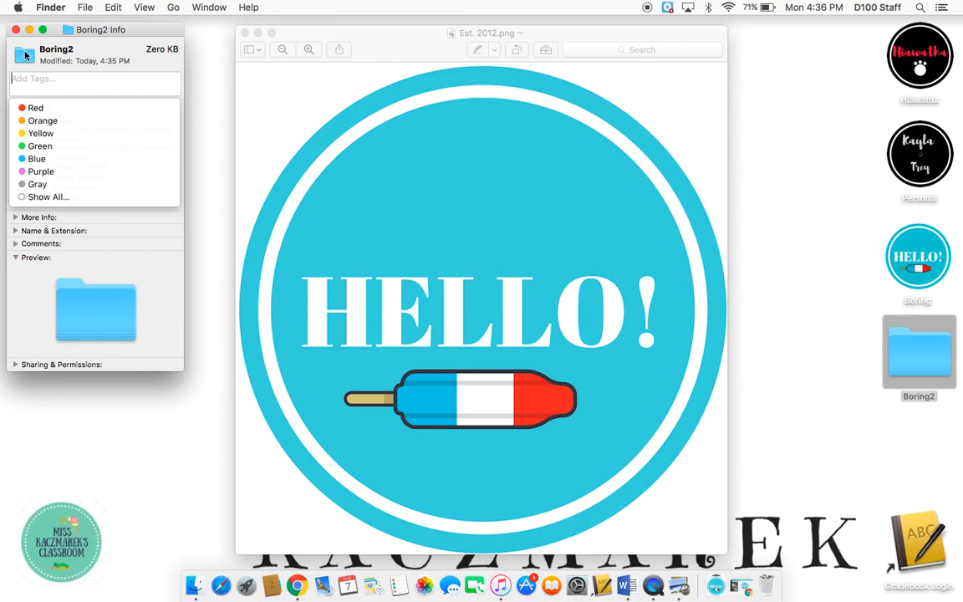
# - Paste the copied image as the Boring2 folder's icon, then close the info window
pyautogui.click(26, 58)
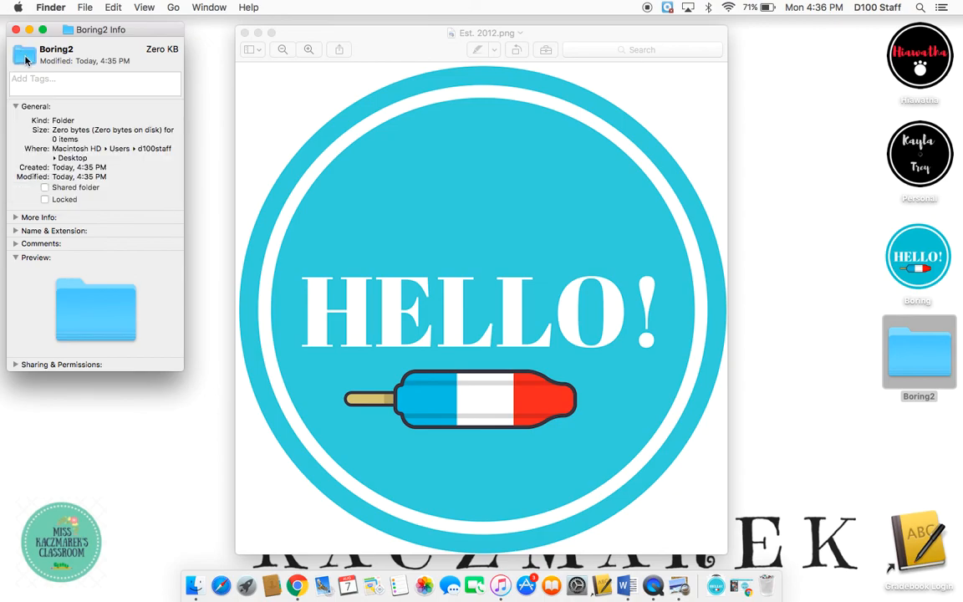
pyautogui.click(114, 12)
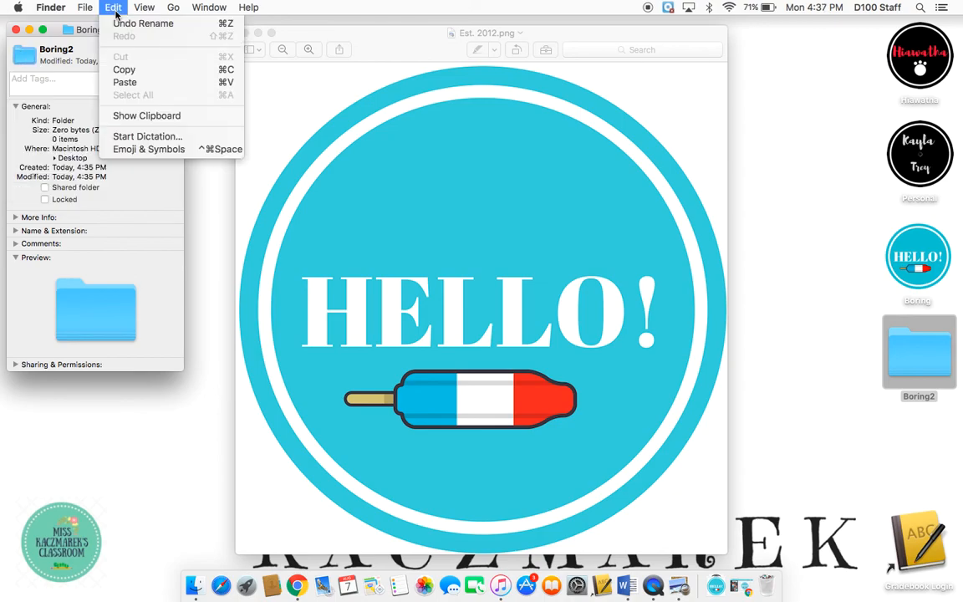
pyautogui.click(122, 84)
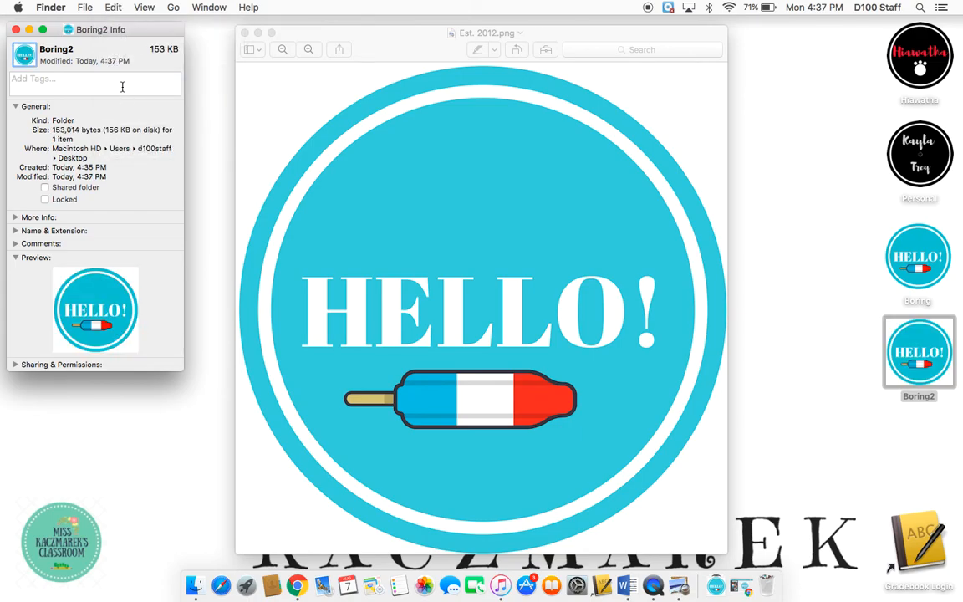
pyautogui.click(16, 30)
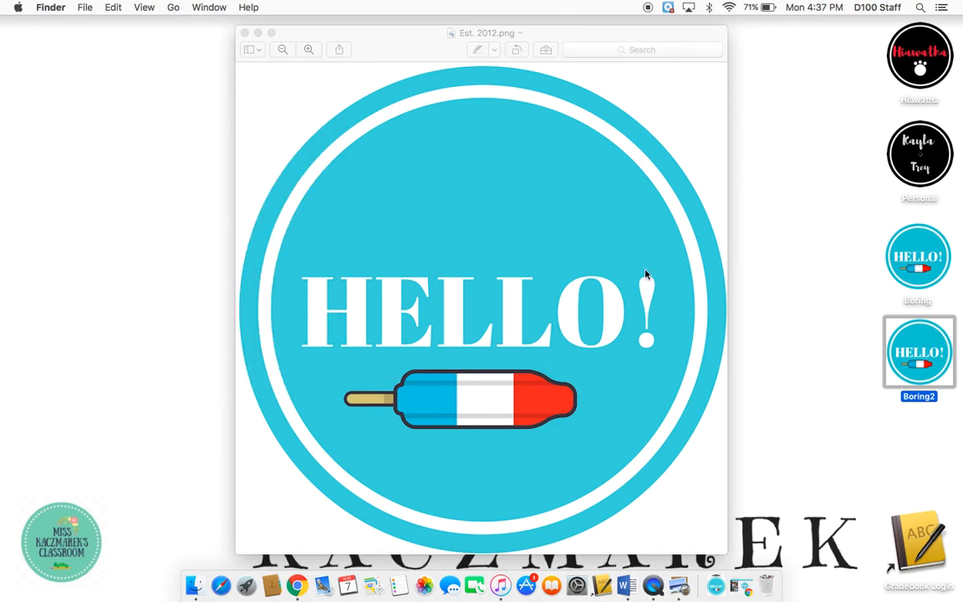